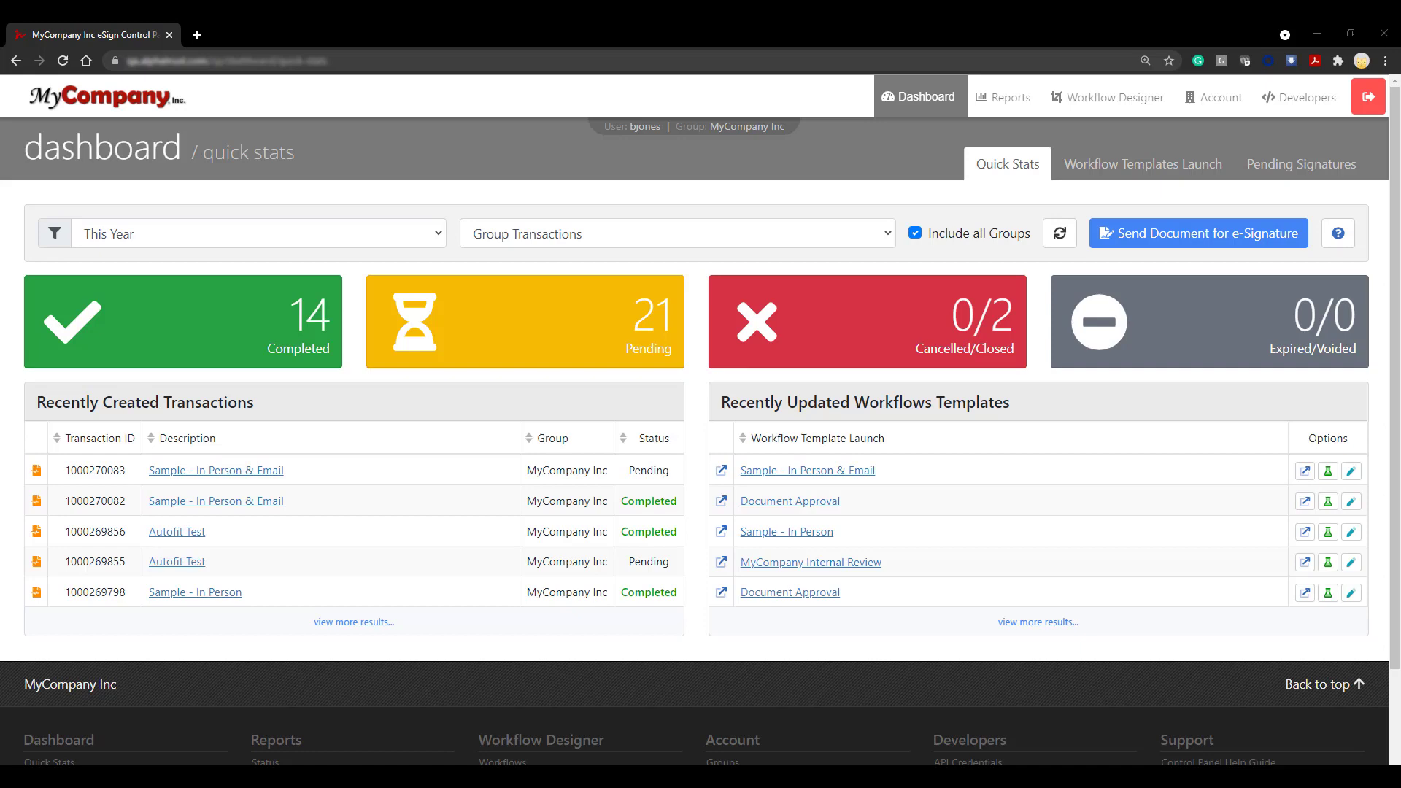
Step: From Workflow Designer > Workflows, create a new workflow as a reusable template
click(1090, 109)
click(1153, 143)
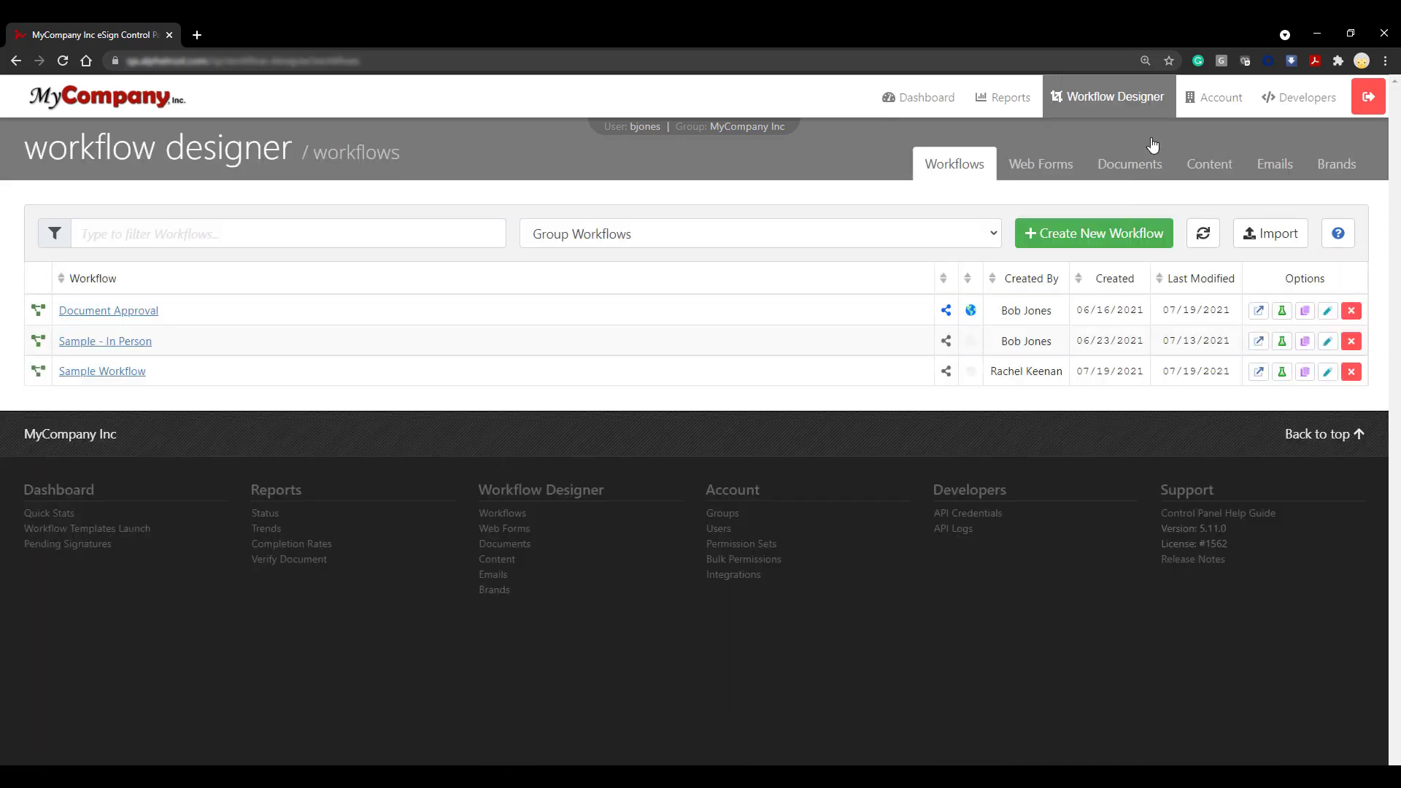
click(1083, 251)
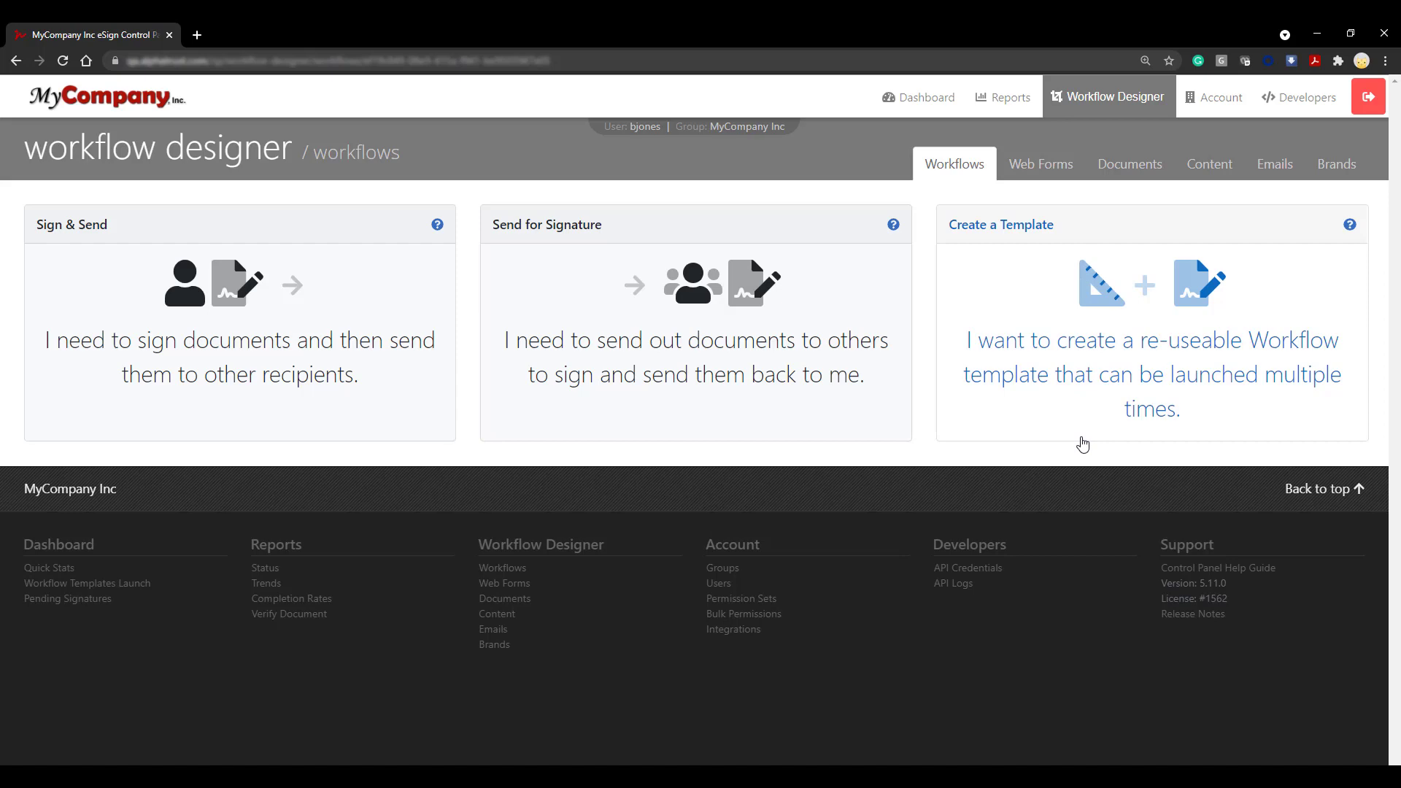
click(1083, 440)
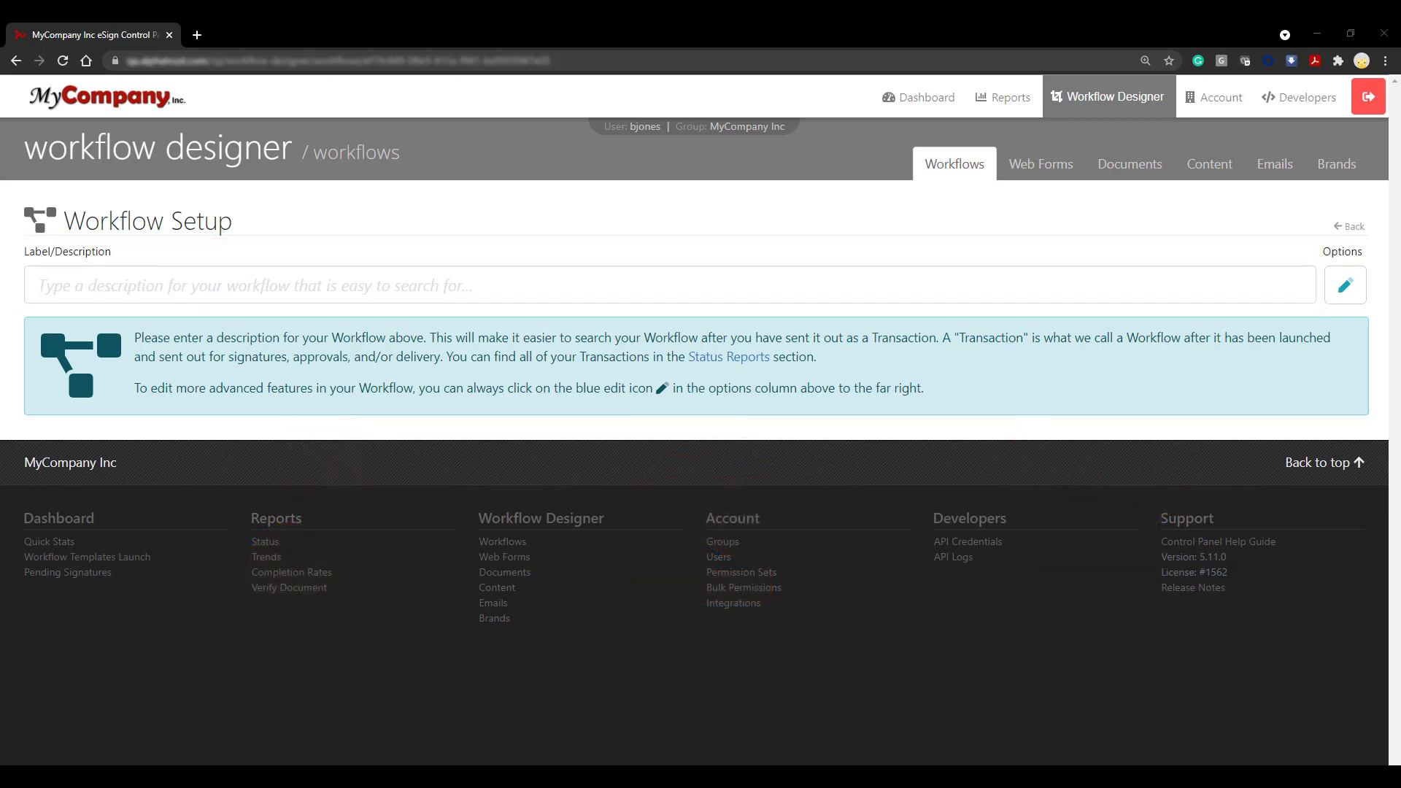
Step: Label the workflow 'Test Workflow' and add a first participant
click(427, 289)
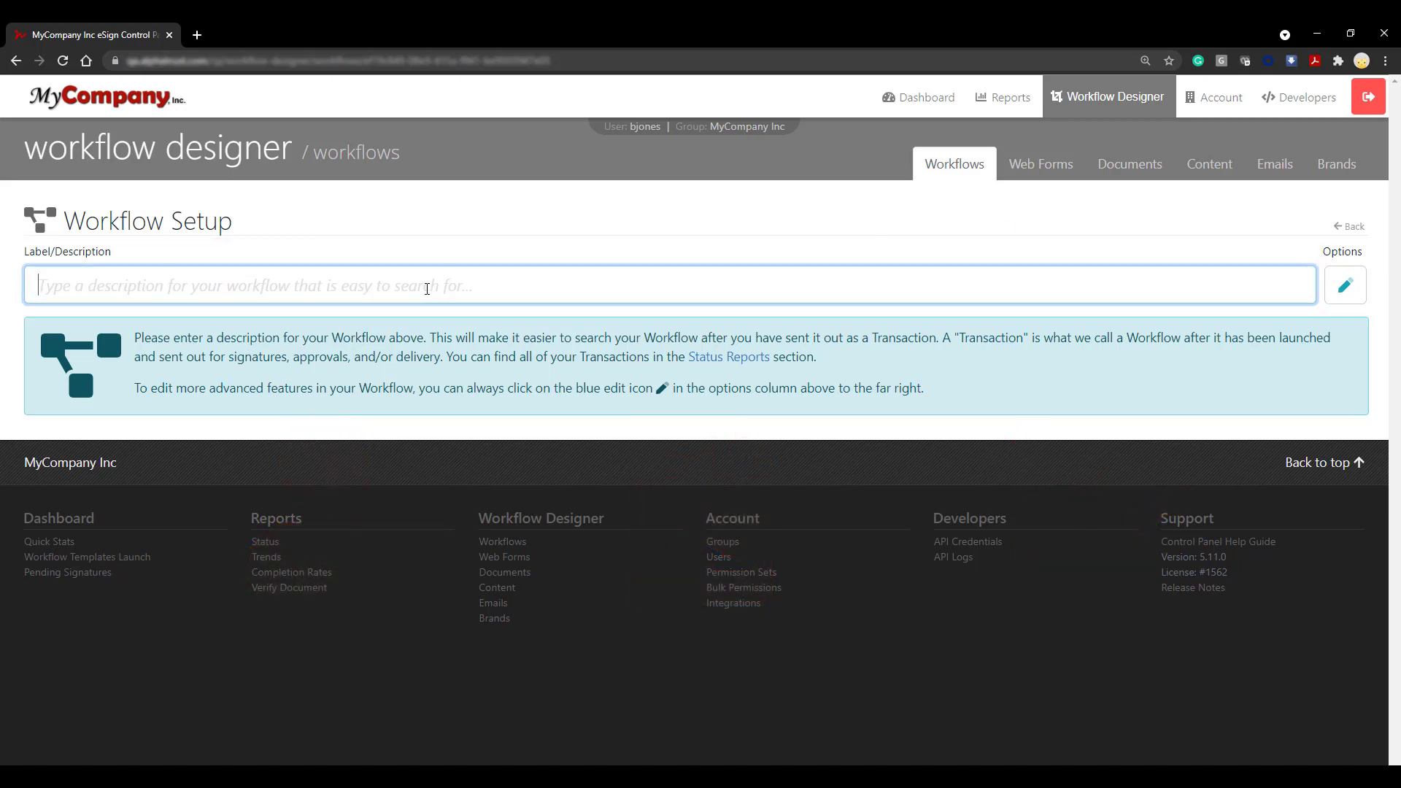
text(Test Workflow)
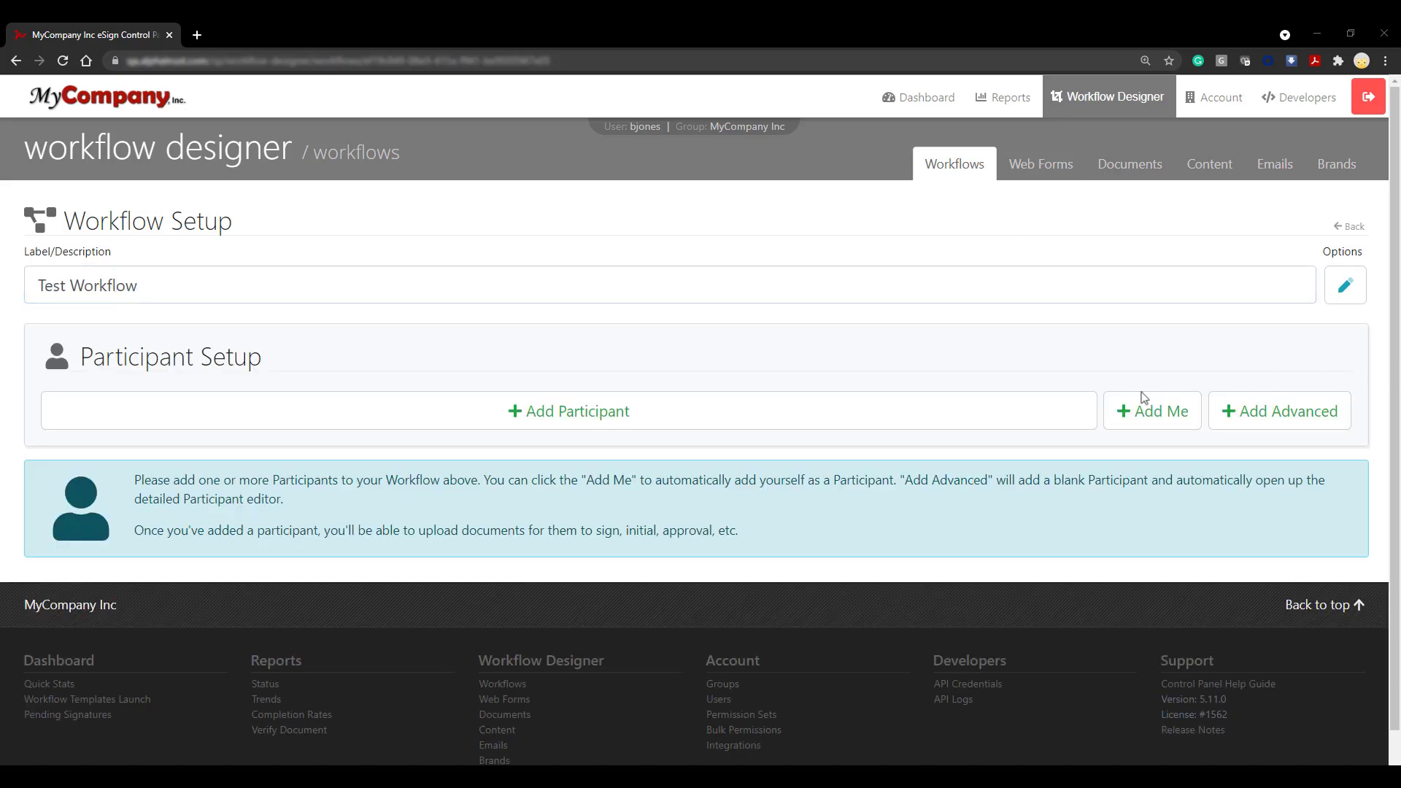
click(1004, 406)
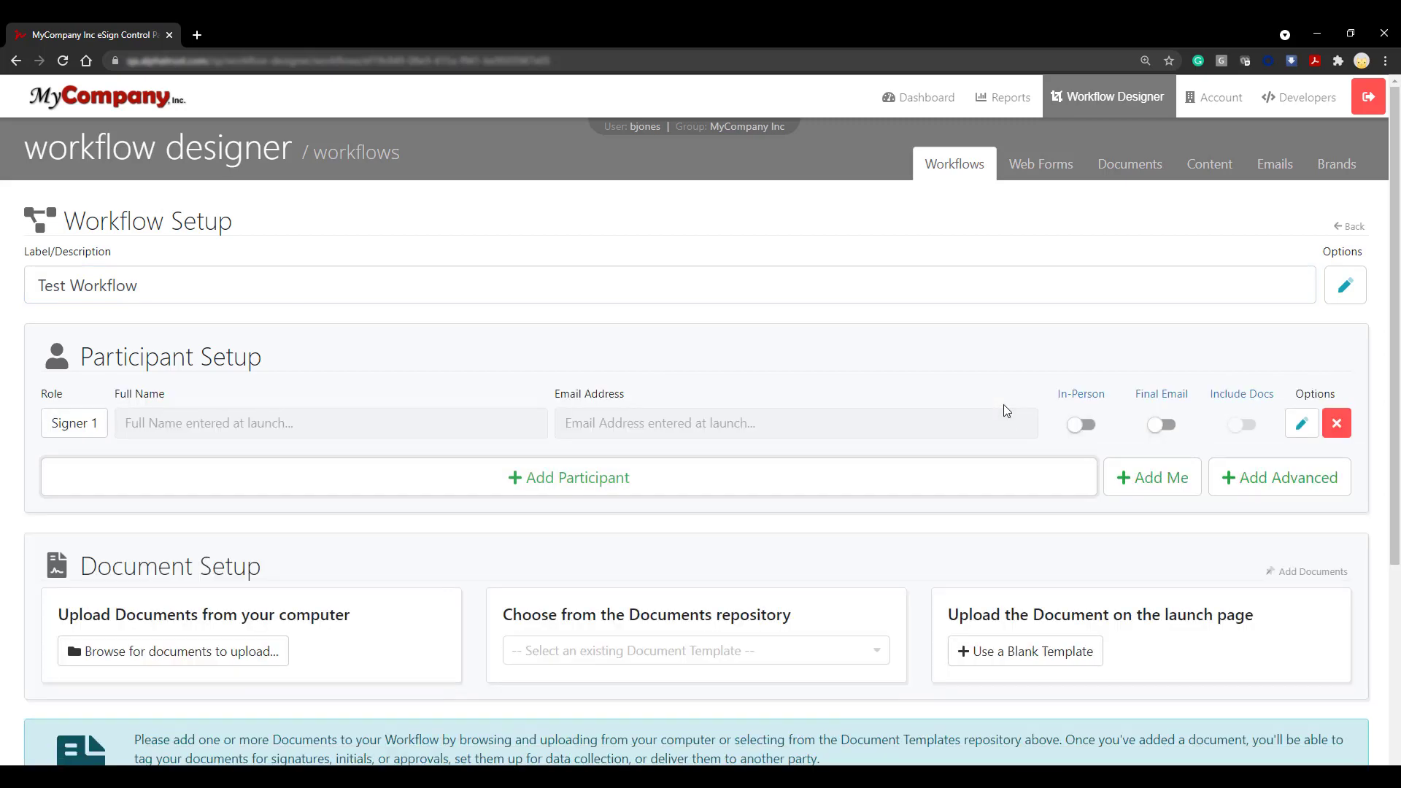
click(1303, 425)
Step: Rename the first participant's role to Customer Signer, save it, and add a second participant
drag(577, 247, 521, 258)
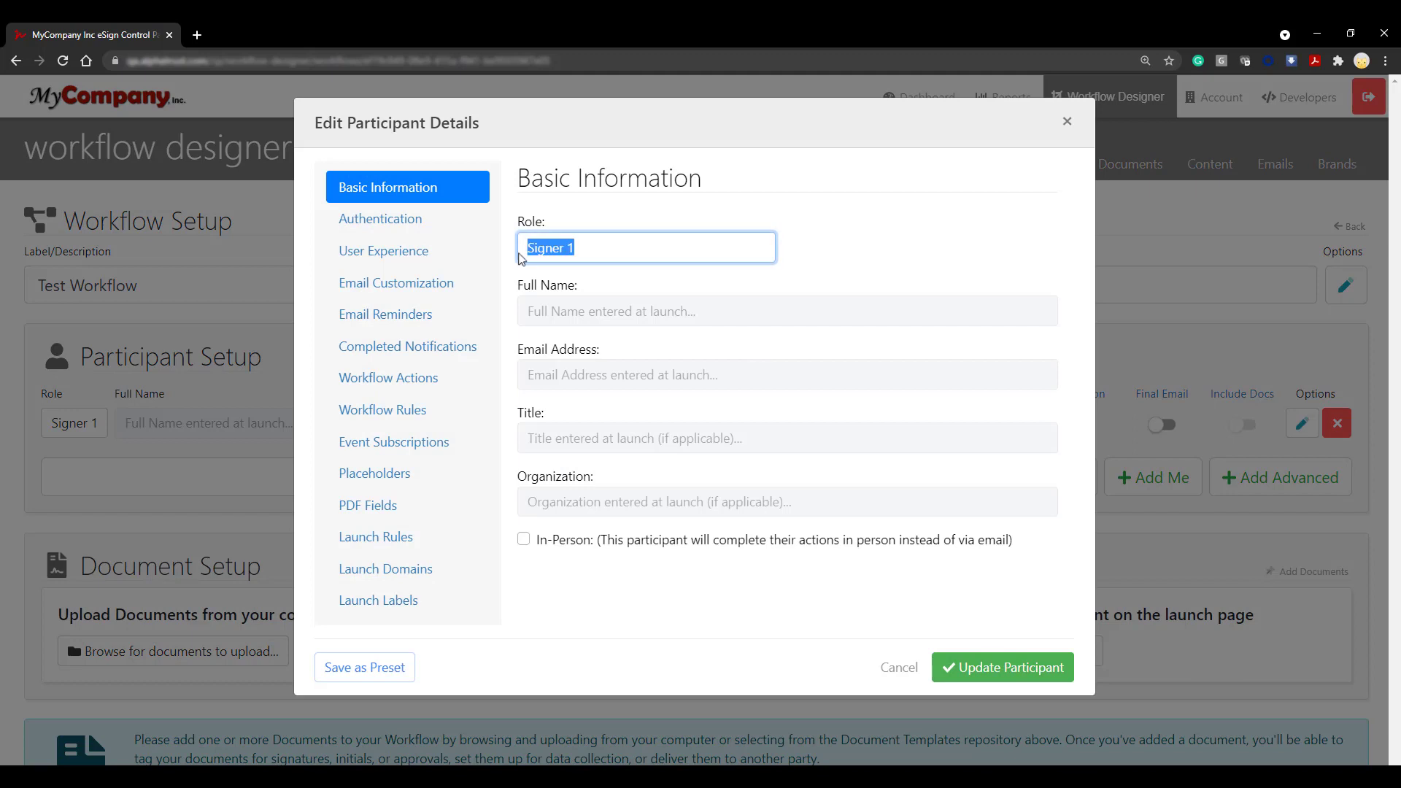
text(Customer Signer)
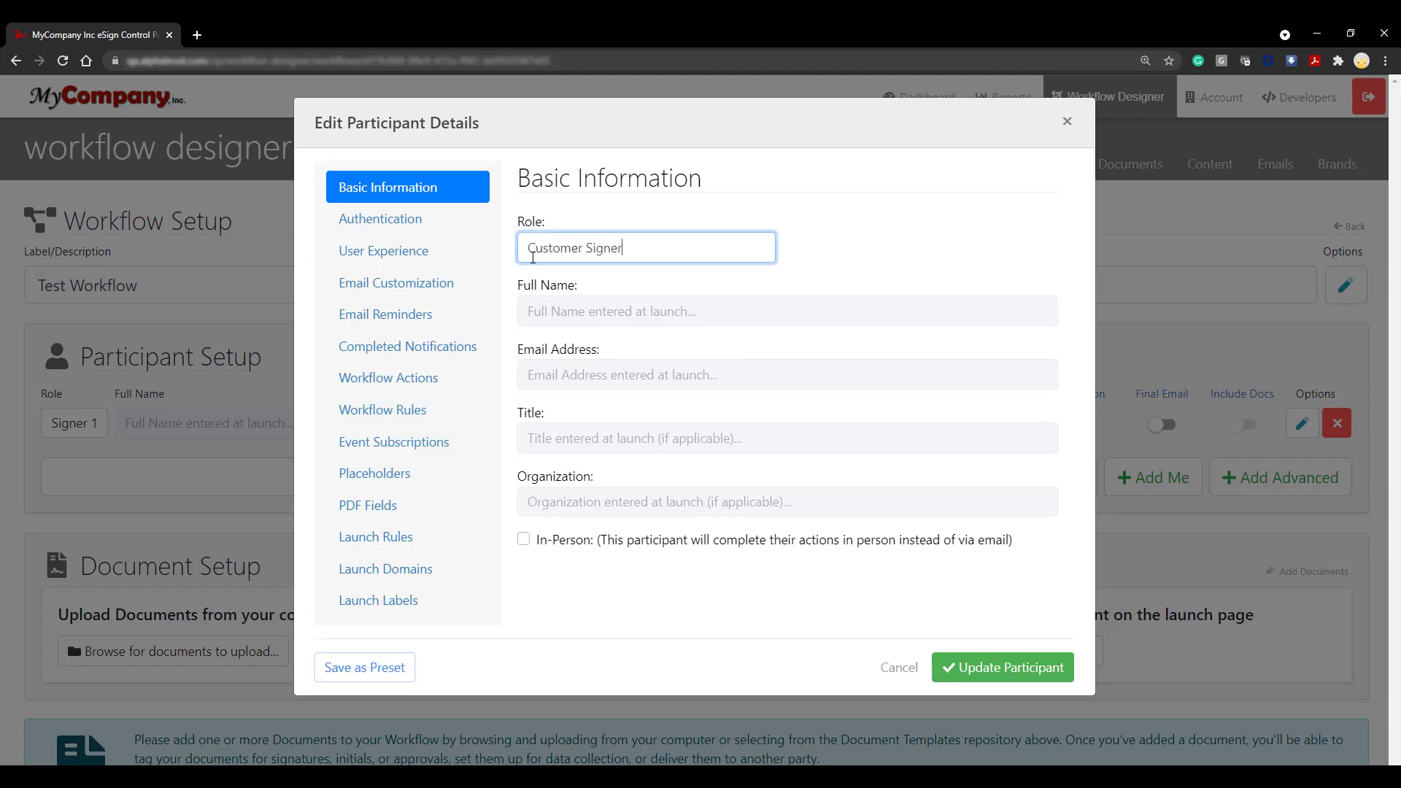
click(932, 270)
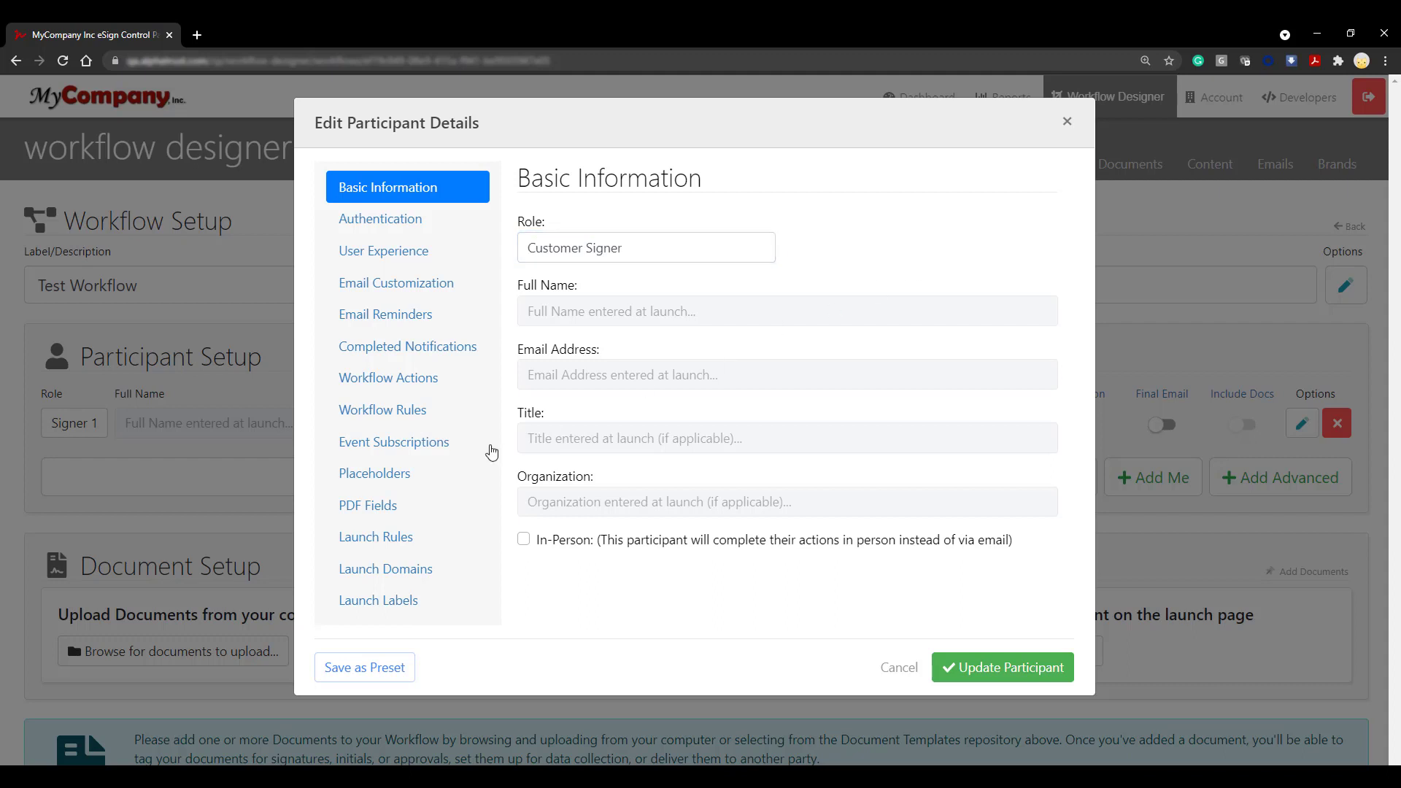
click(395, 538)
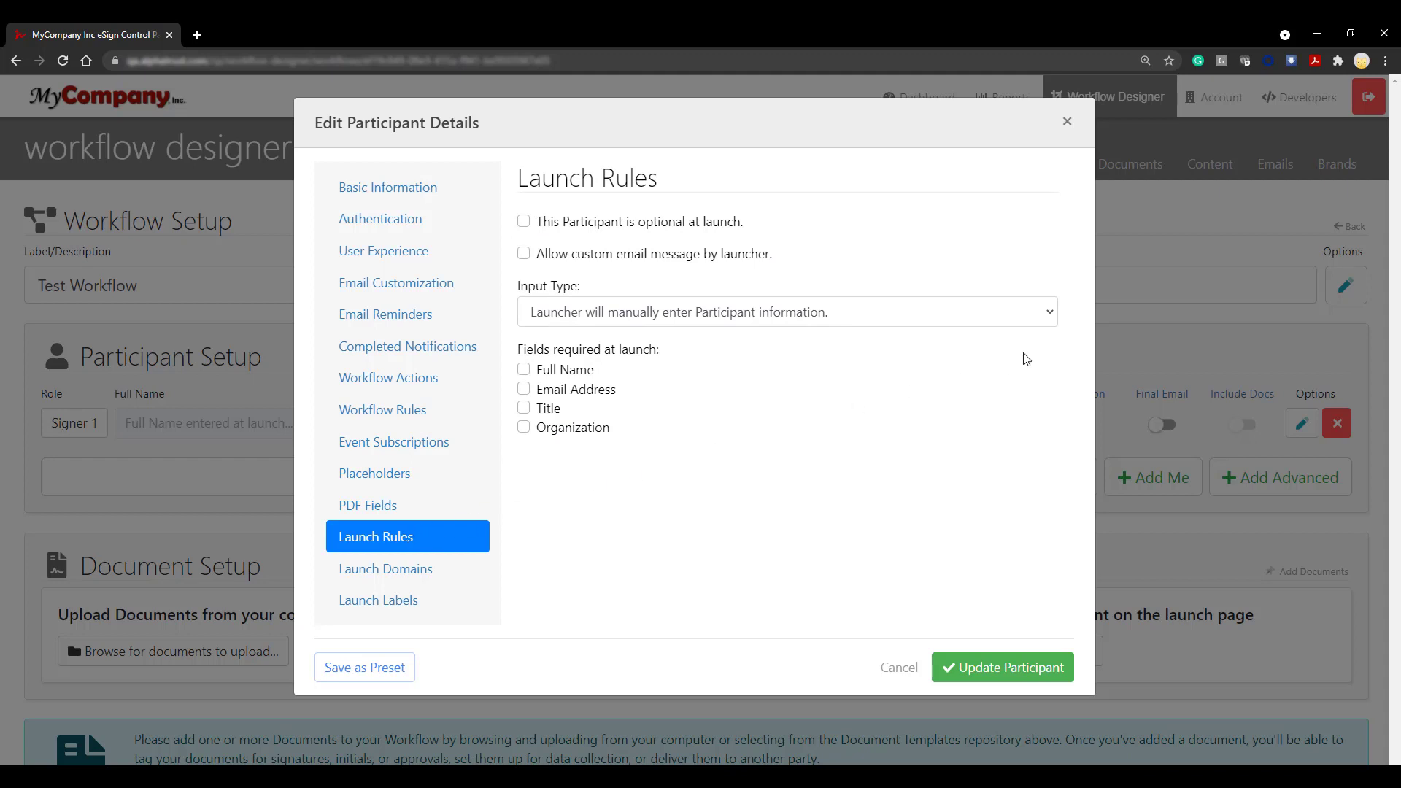
click(1015, 670)
click(899, 479)
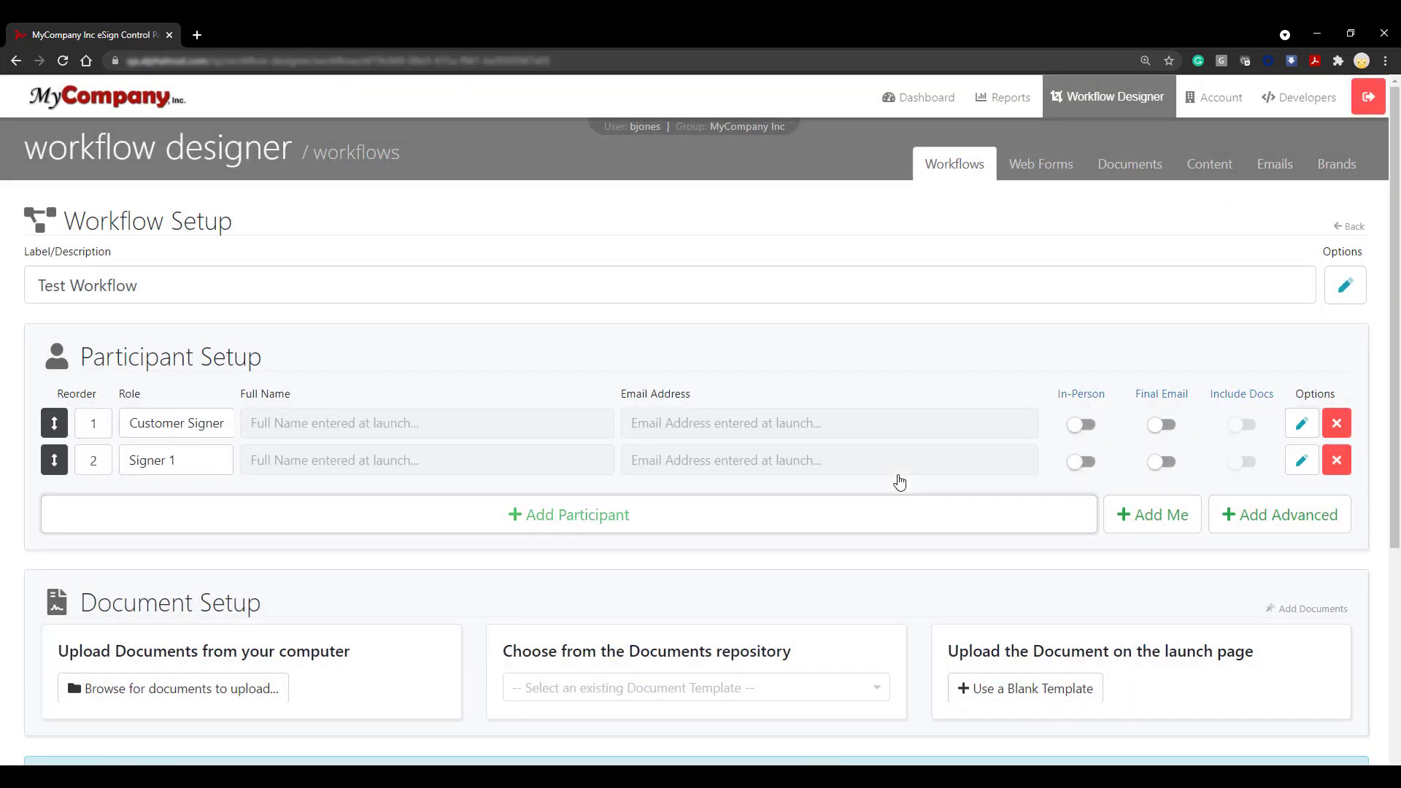
Step: Rename participant 2 to Witness with Input Type 'defined by another Participant'
click(1301, 460)
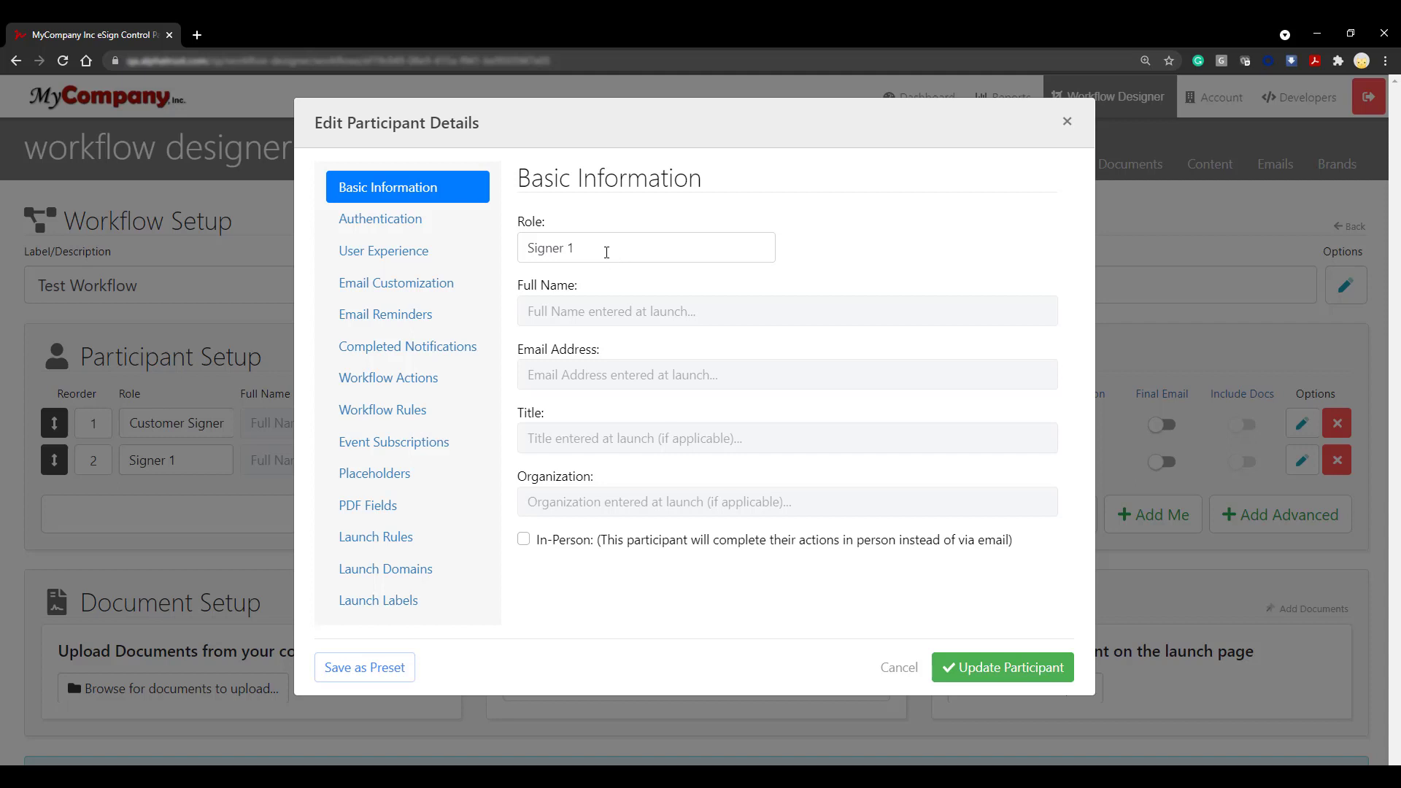
drag(603, 248, 492, 255)
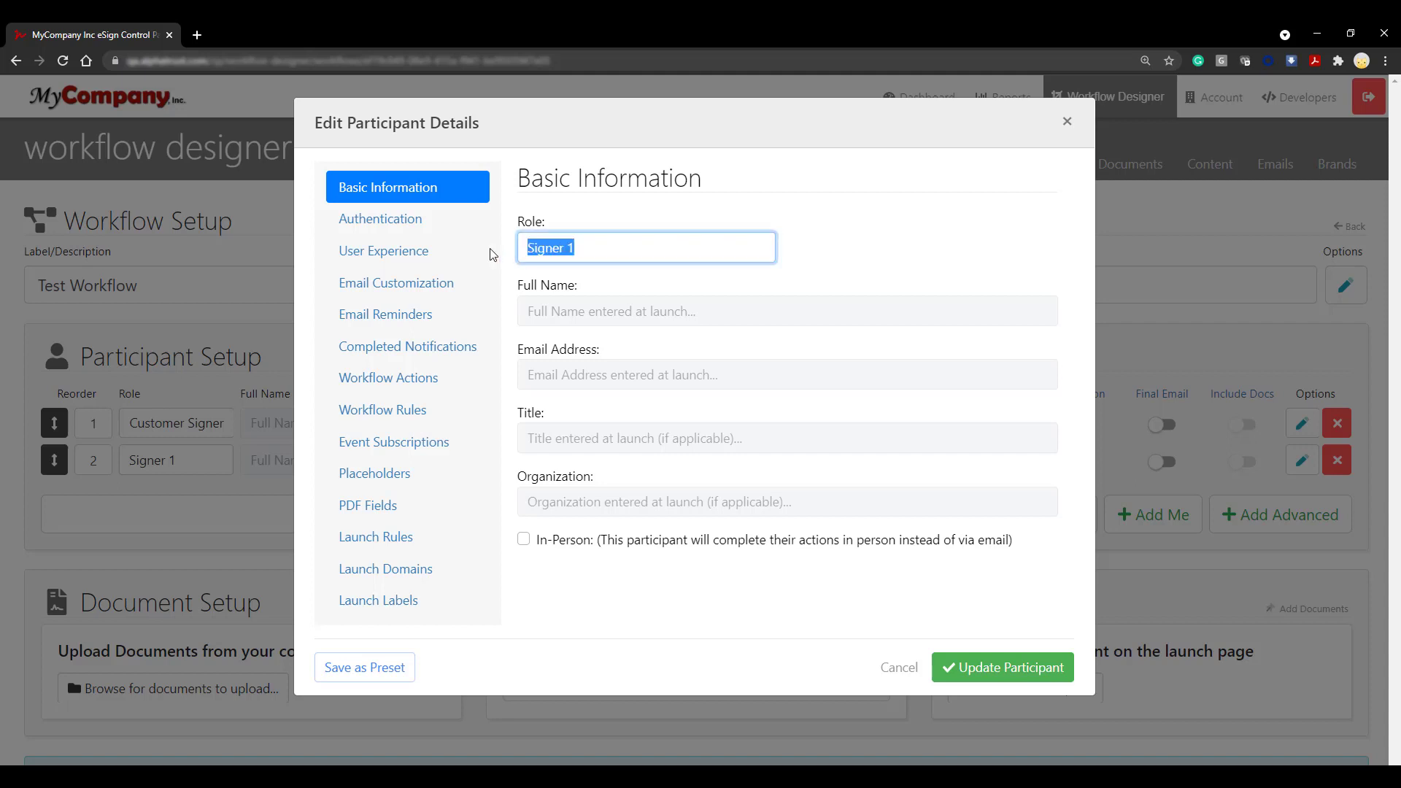
text(Witness)
click(550, 576)
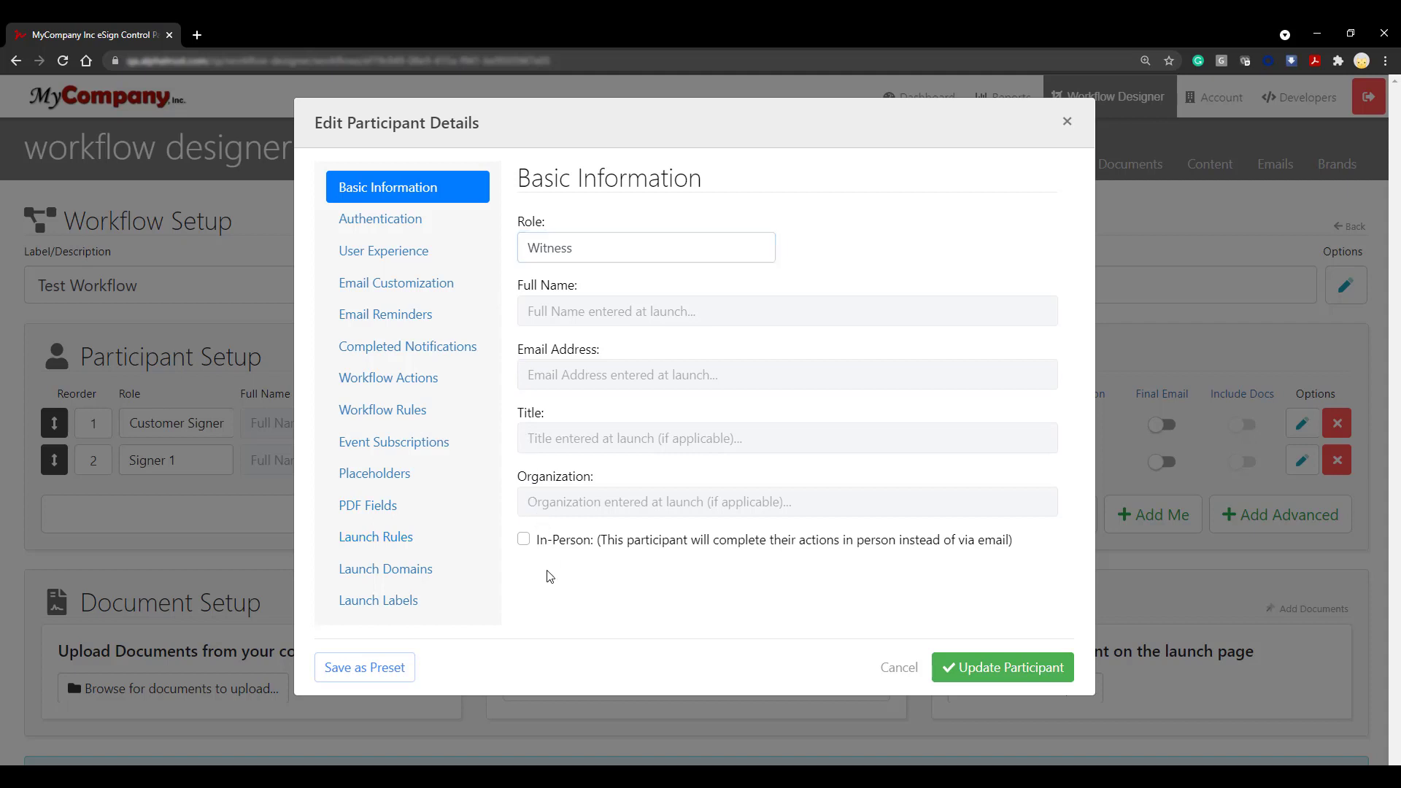
click(428, 546)
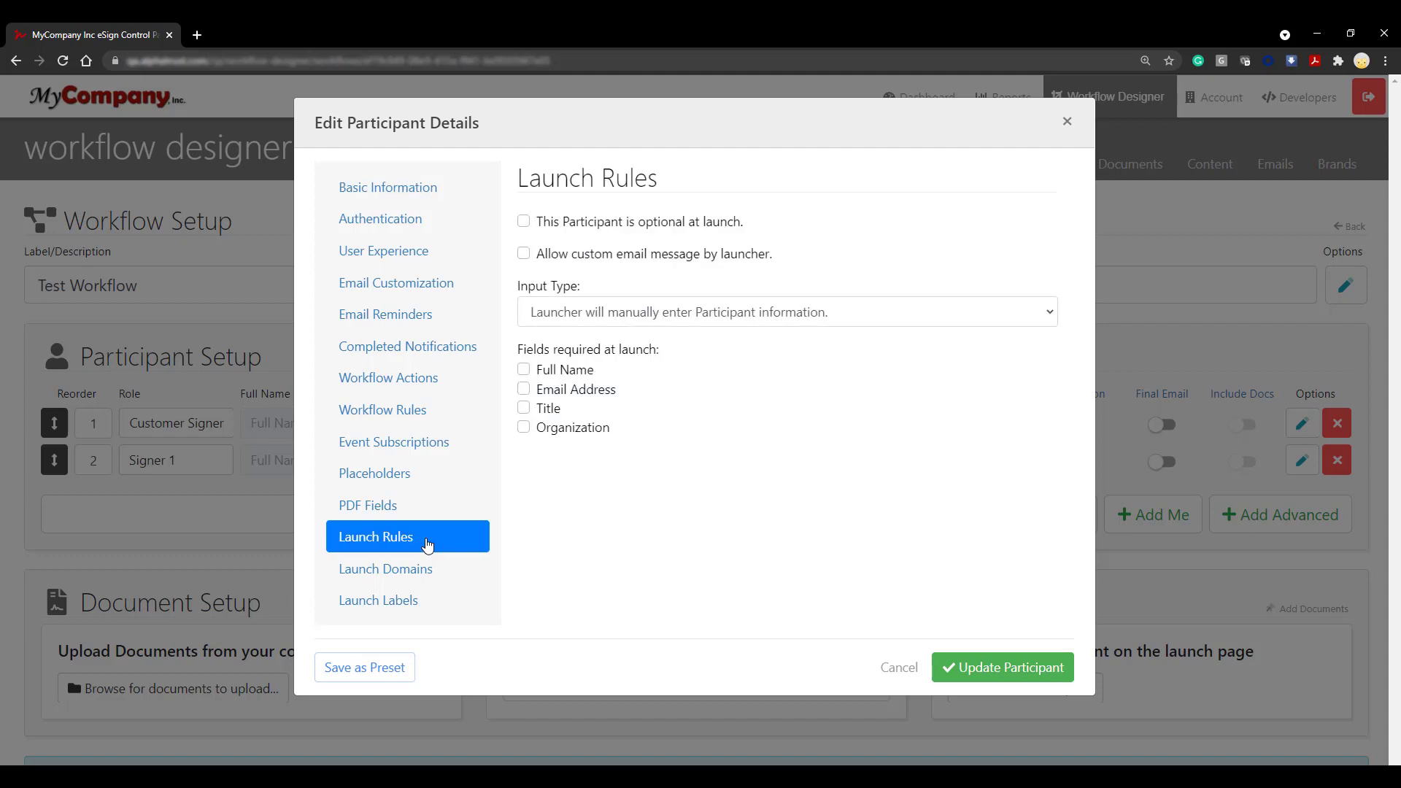
click(1005, 321)
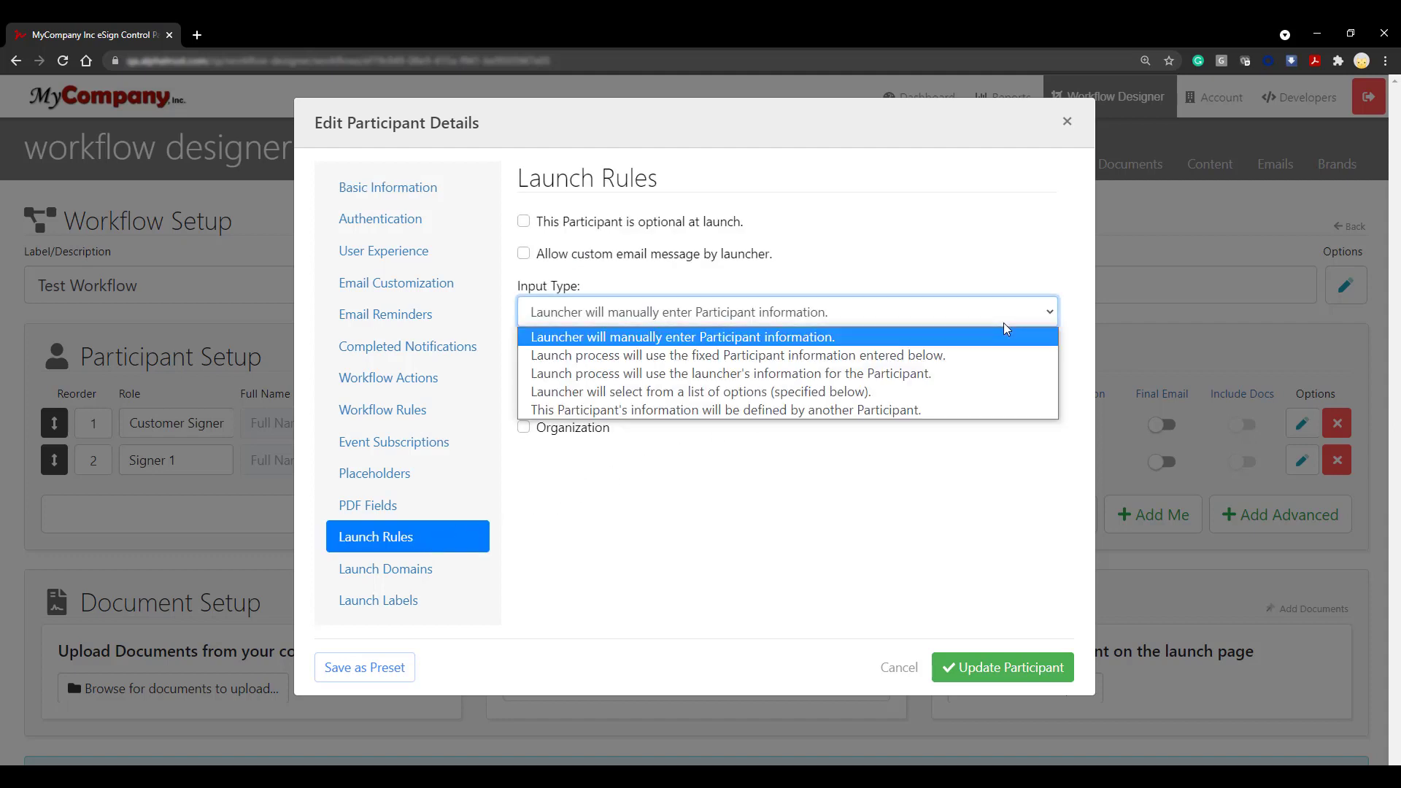
click(971, 410)
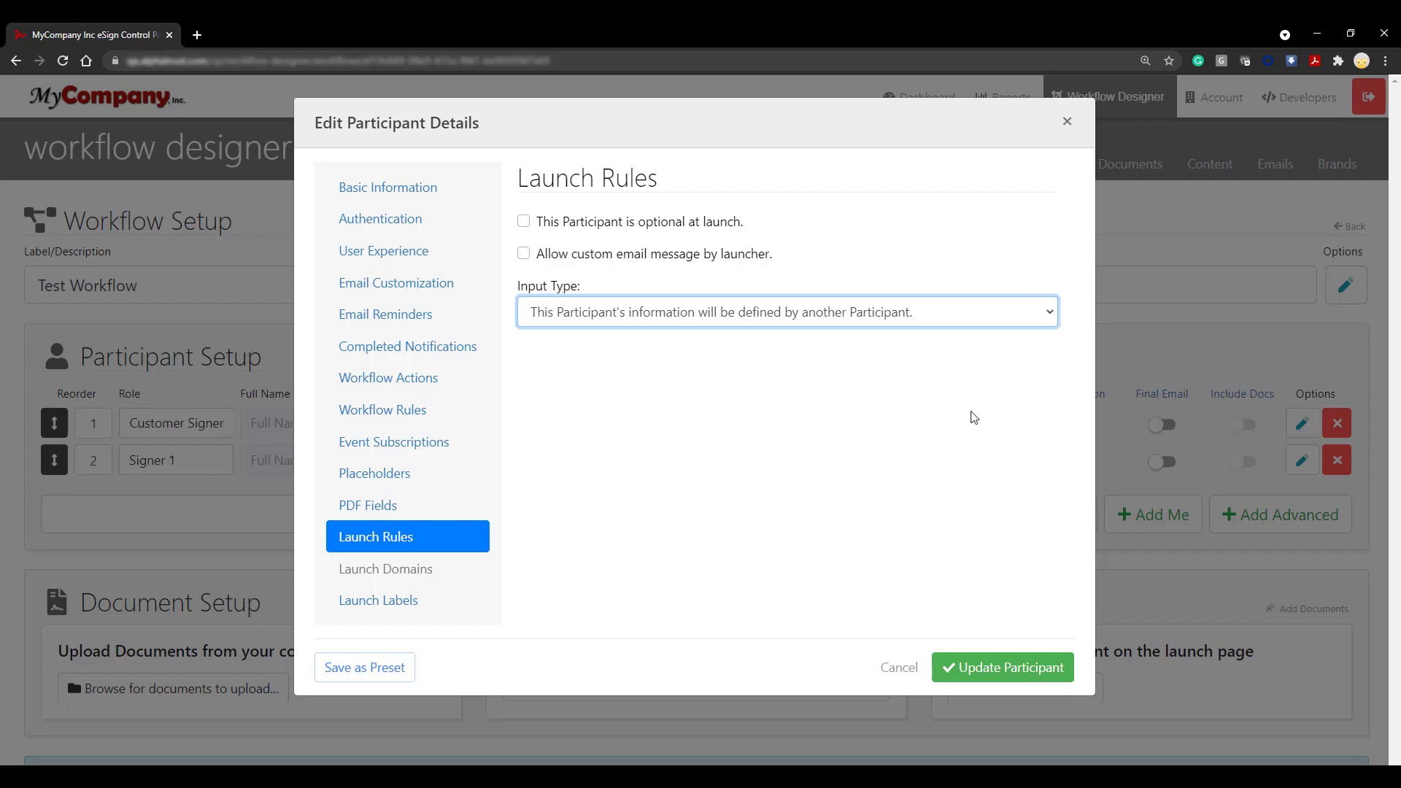
click(1023, 683)
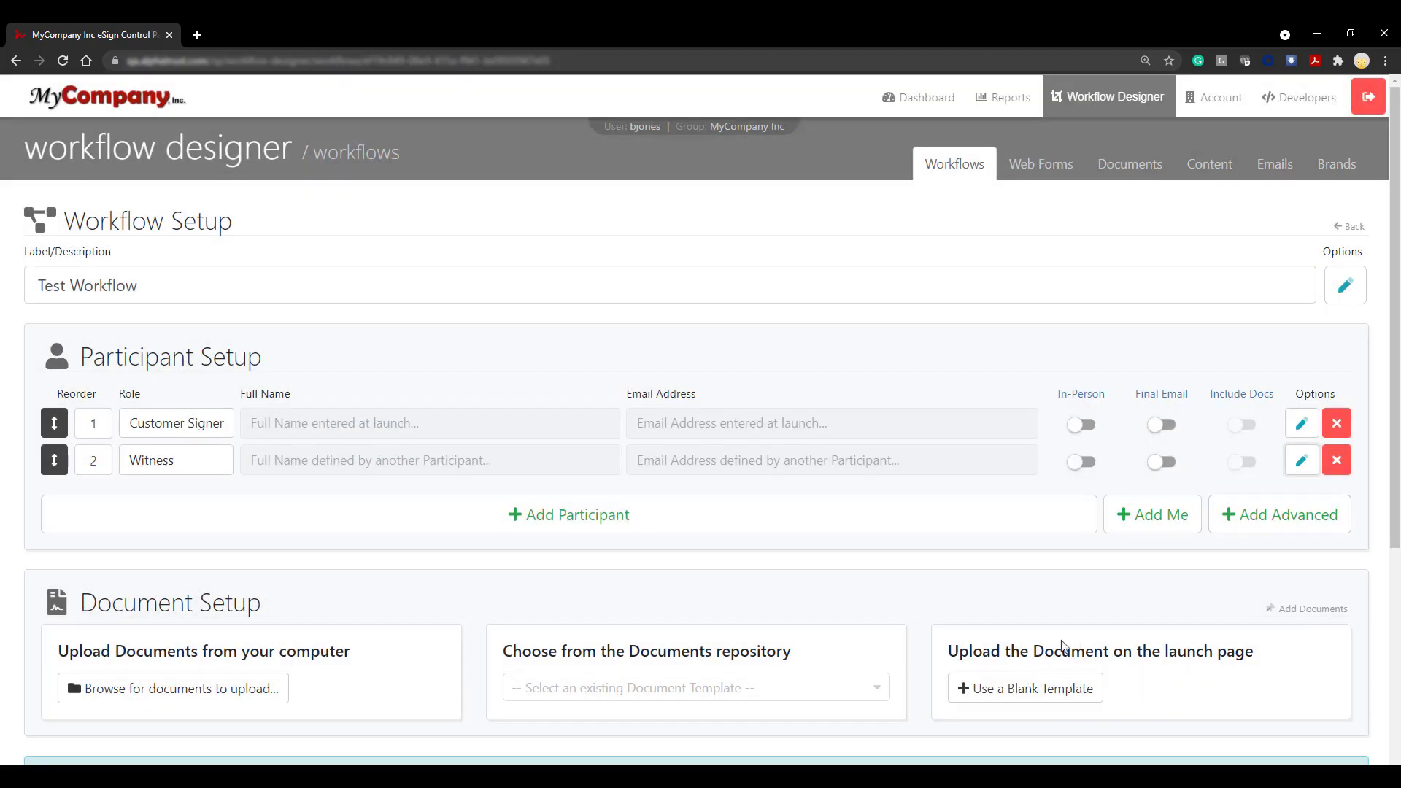
Step: Give Customer Signer a 'Define Another Participant' action for Witness, without a custom email message
click(1301, 424)
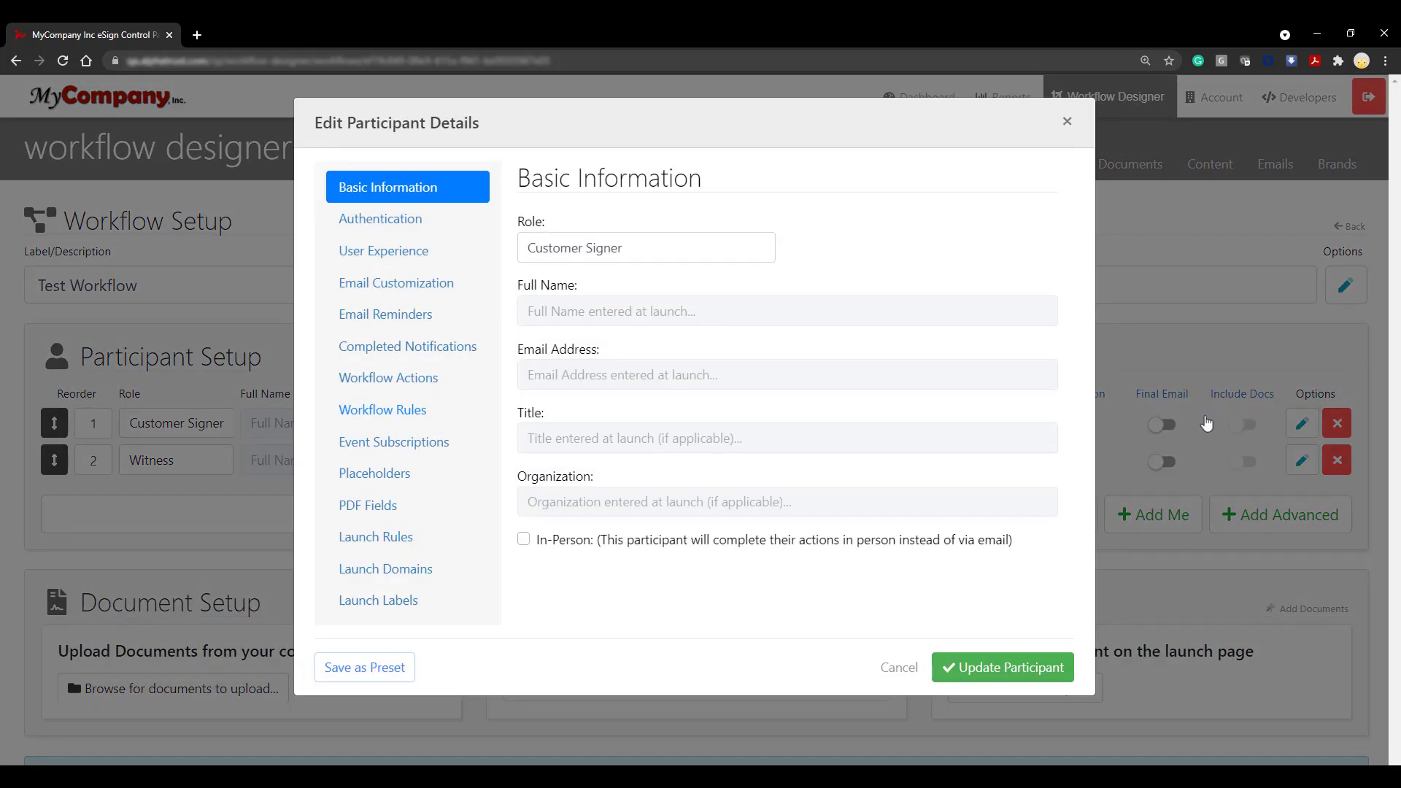
click(438, 383)
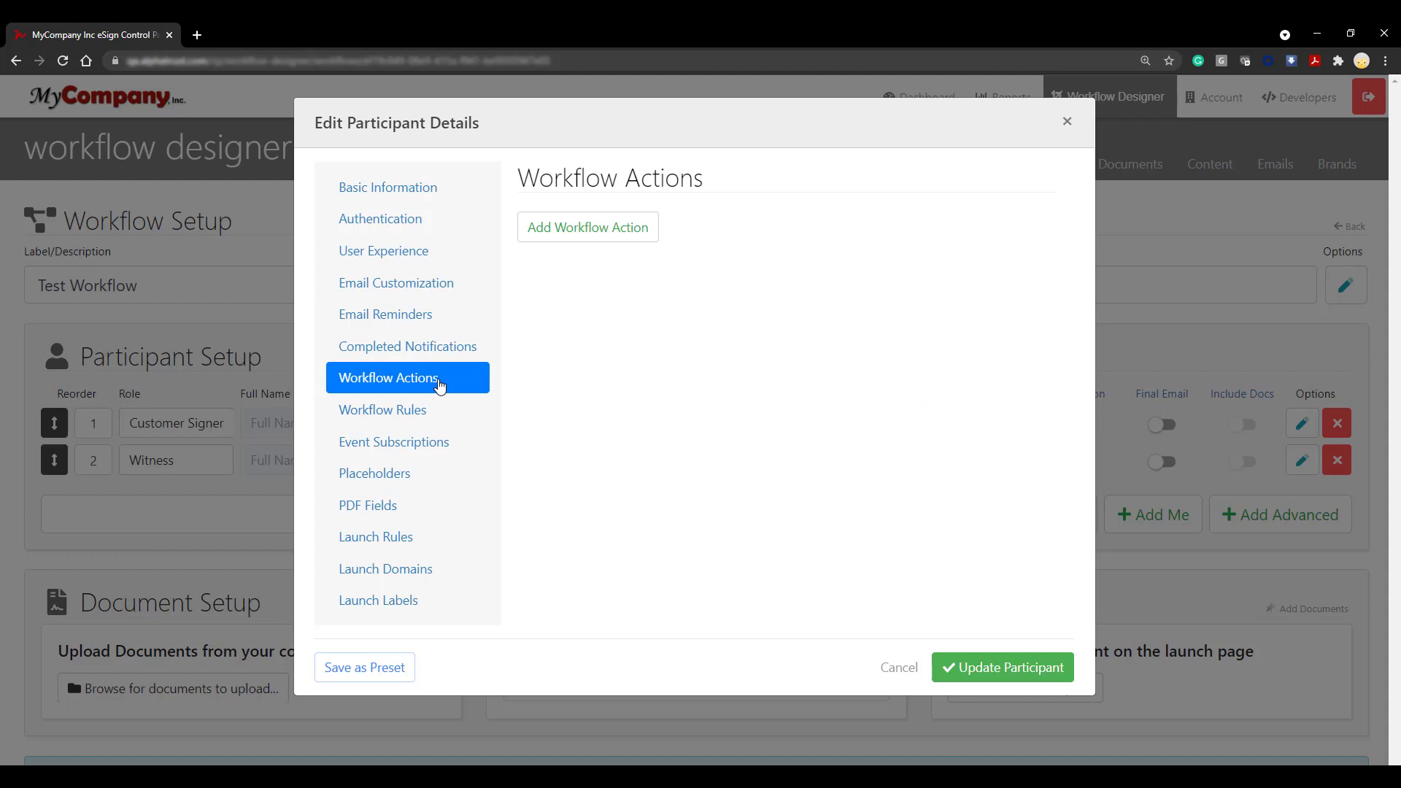
click(651, 239)
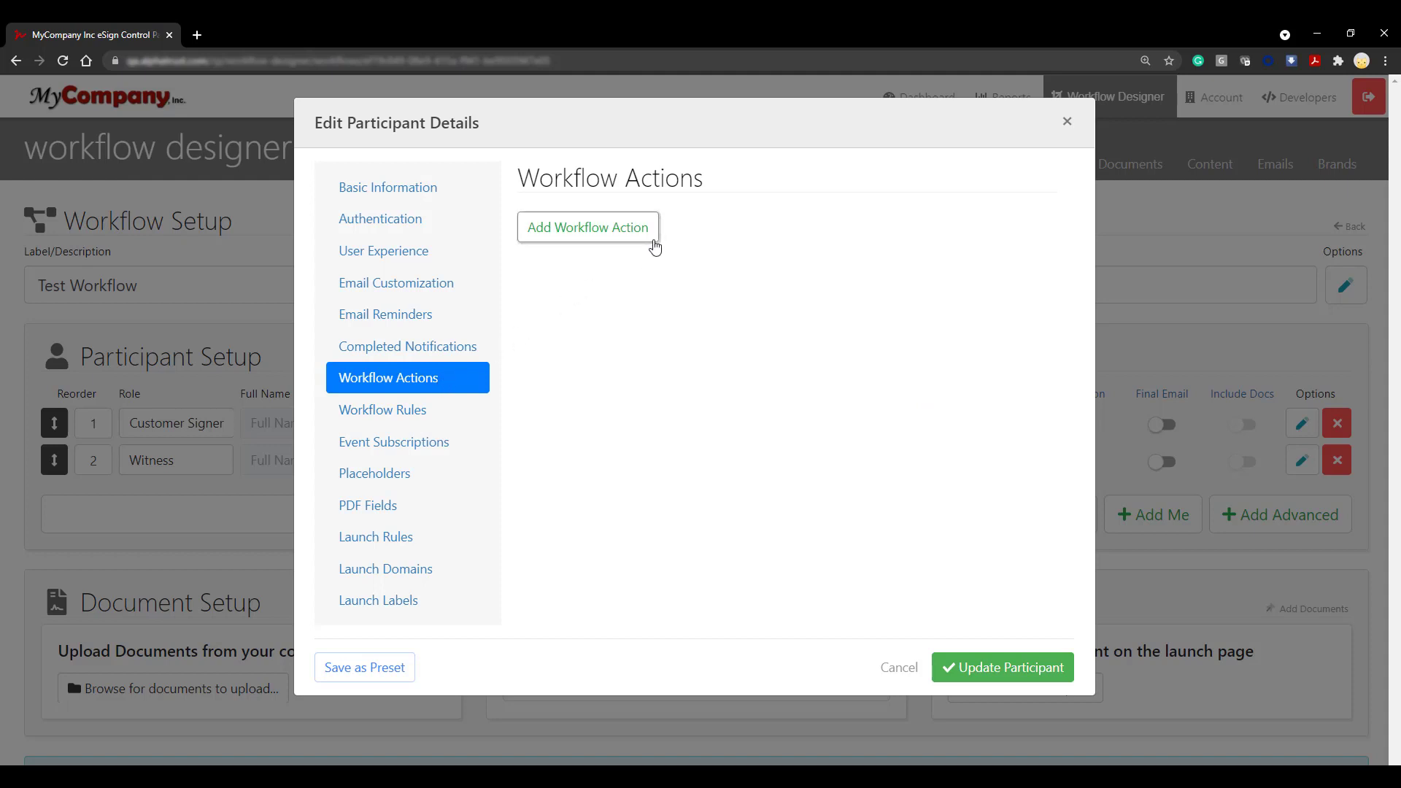
click(1035, 286)
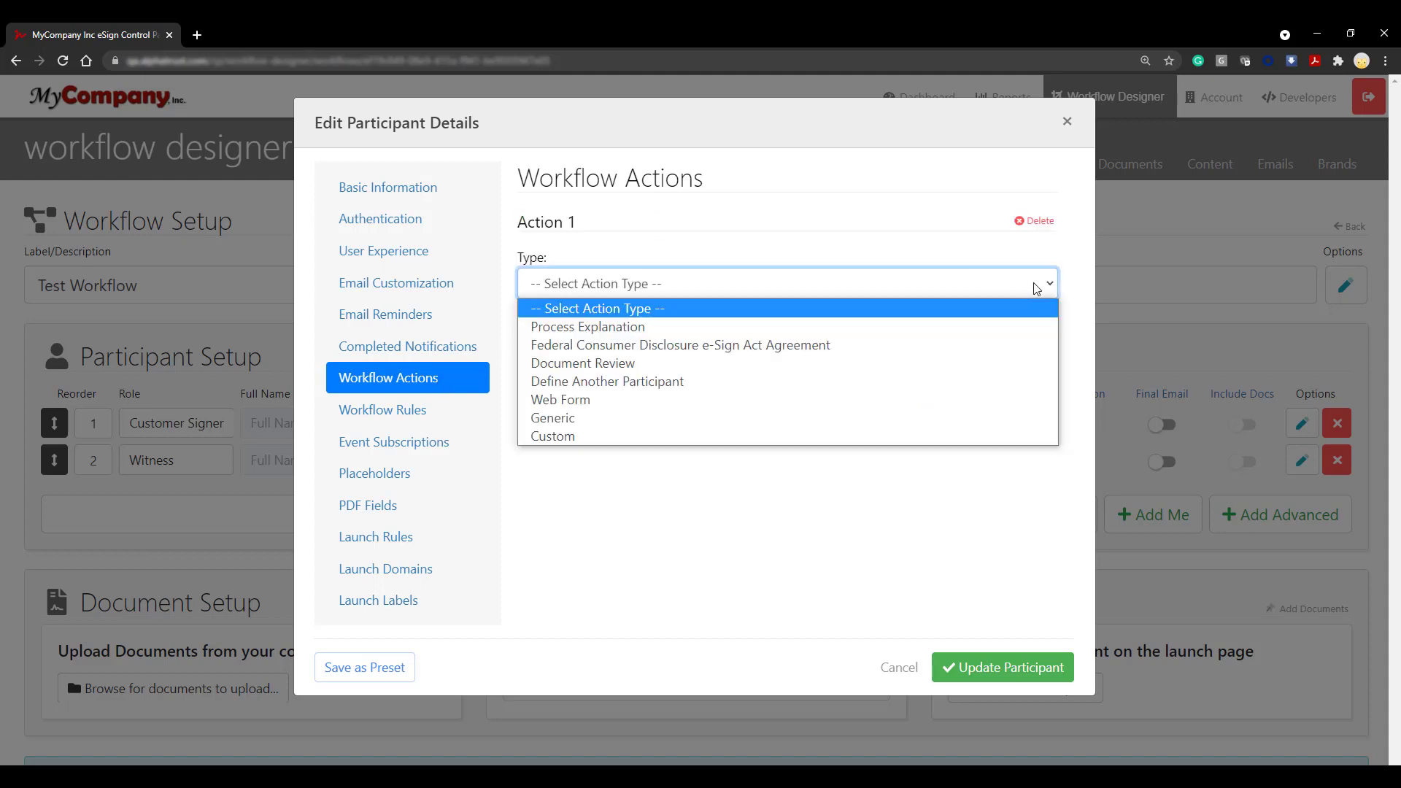
click(993, 384)
click(764, 348)
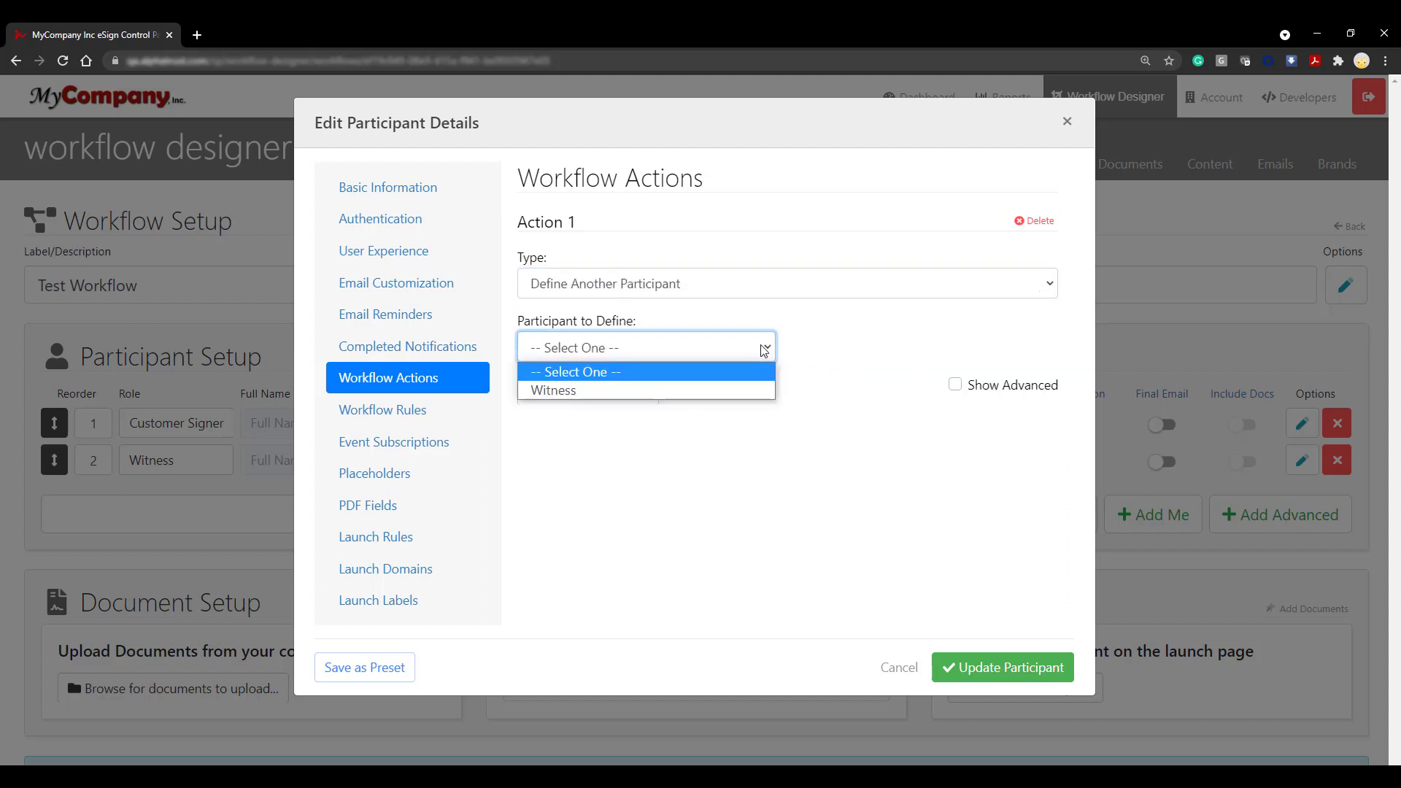
click(752, 392)
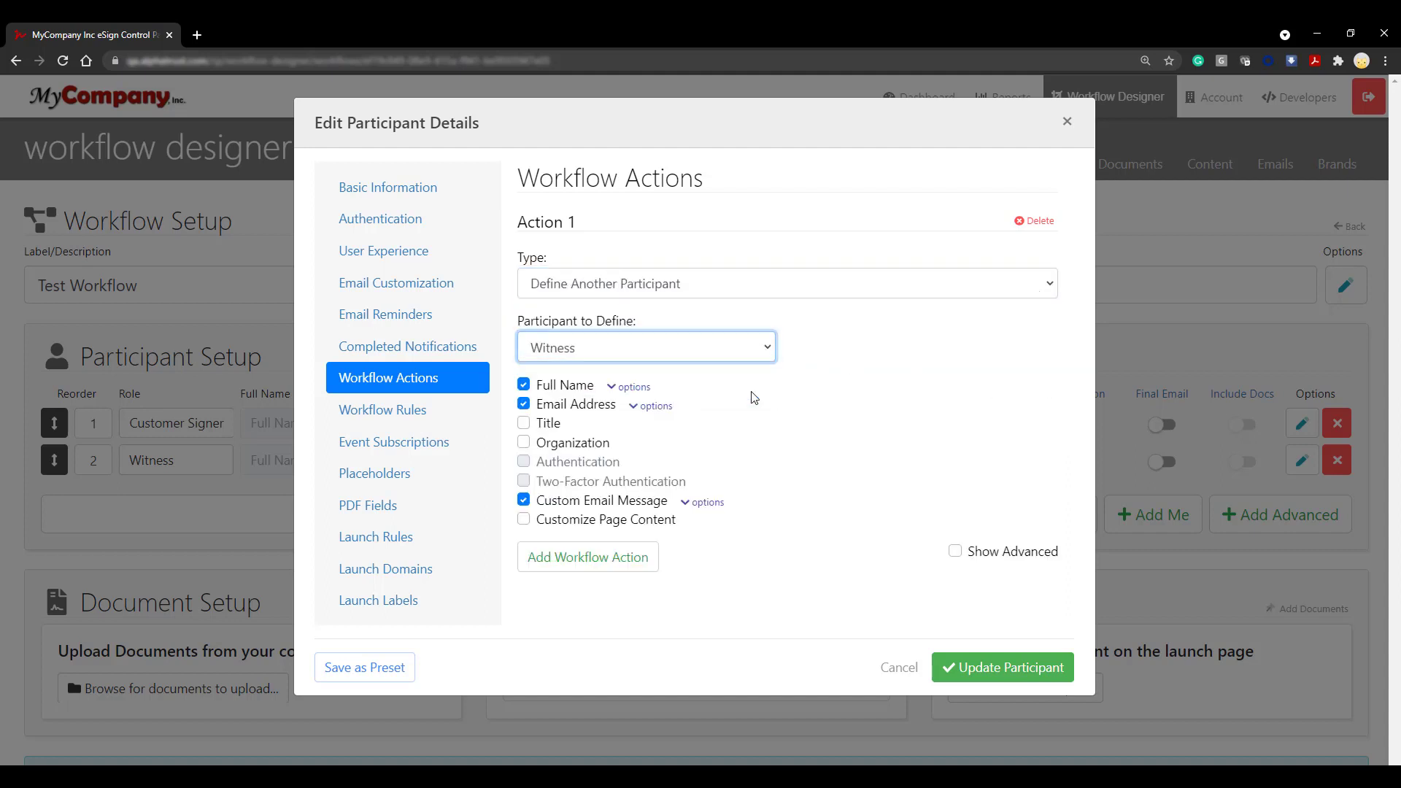
click(524, 500)
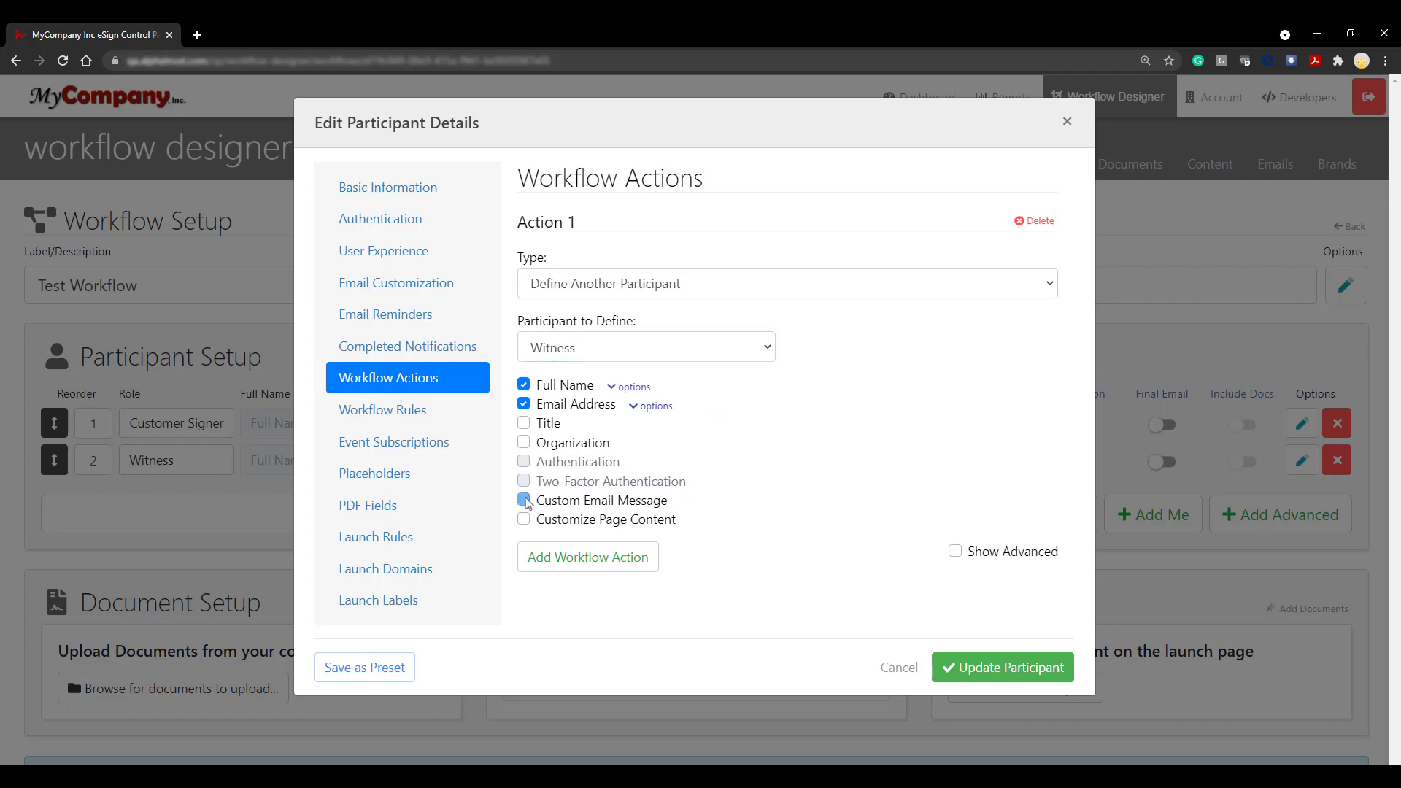
click(1032, 680)
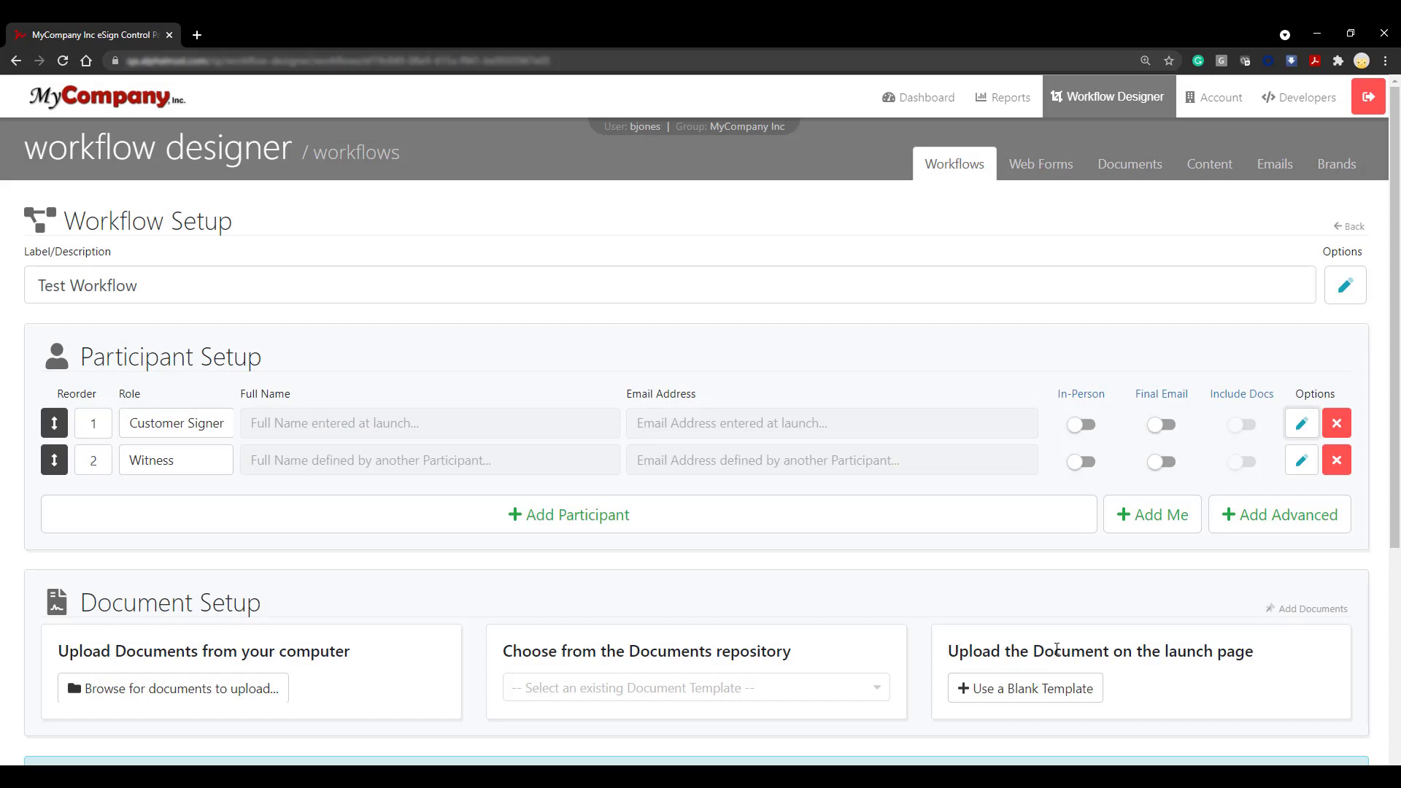
Step: Add a third participant named Internal Reviewer whose Input Type is 'select from a list'
click(661, 529)
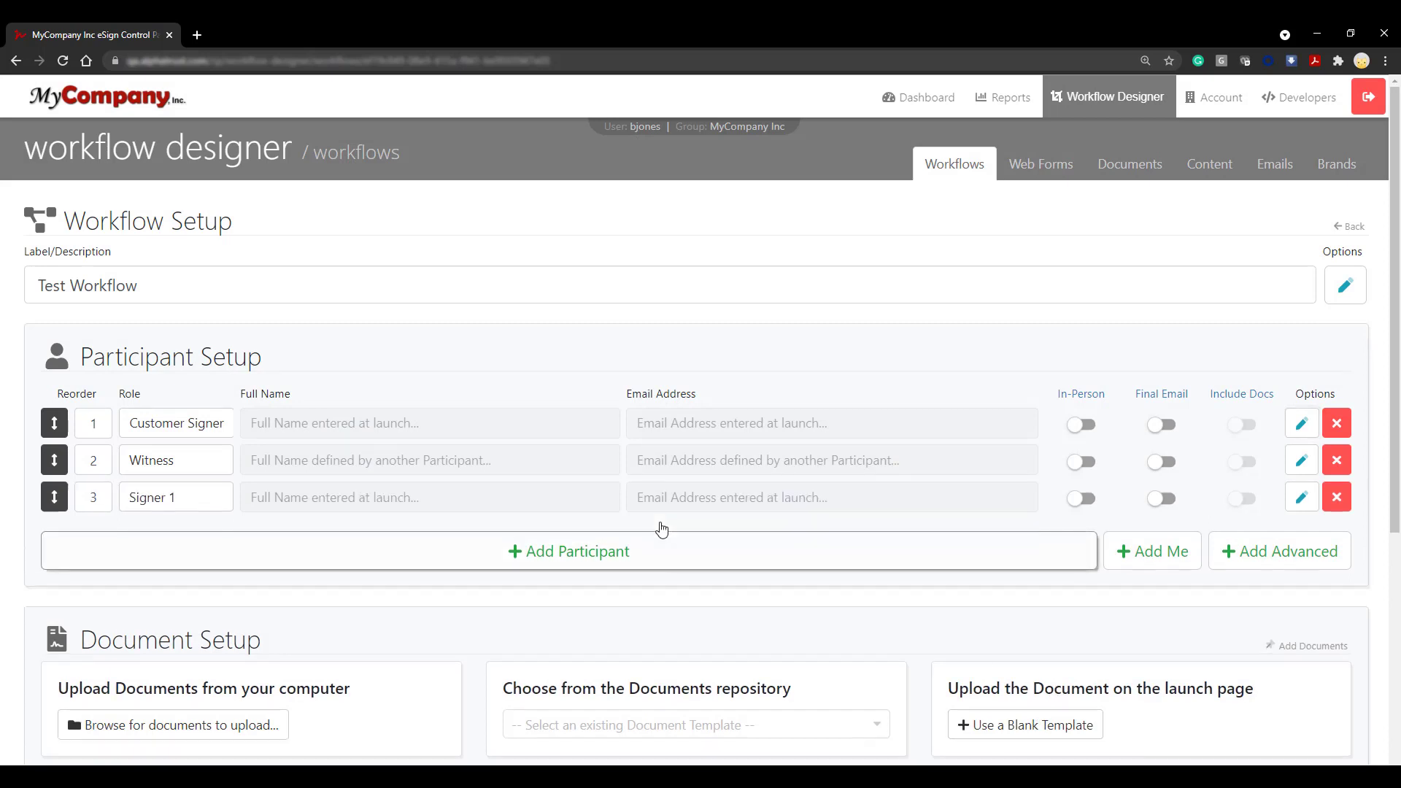
click(1300, 500)
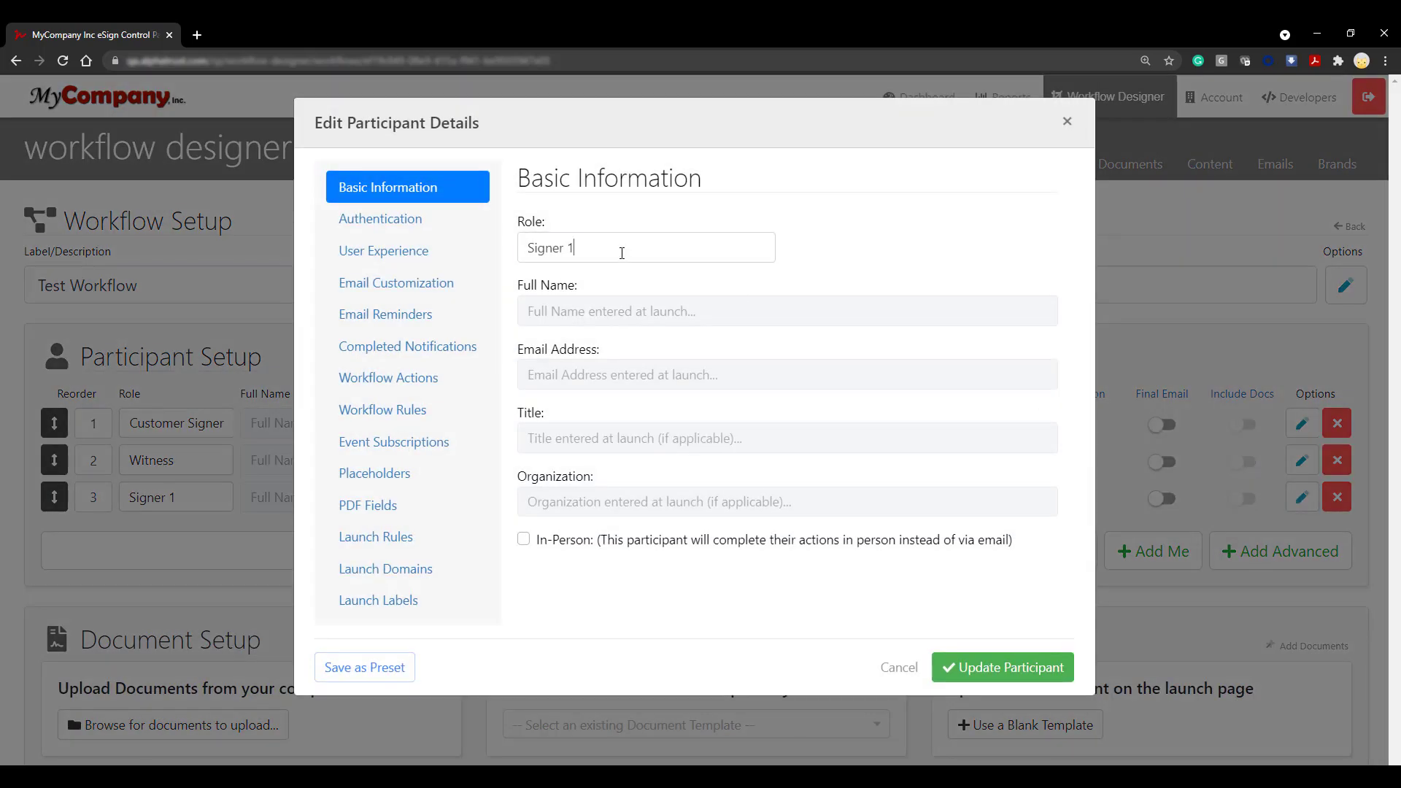
triple_click(622, 253)
text(Int)
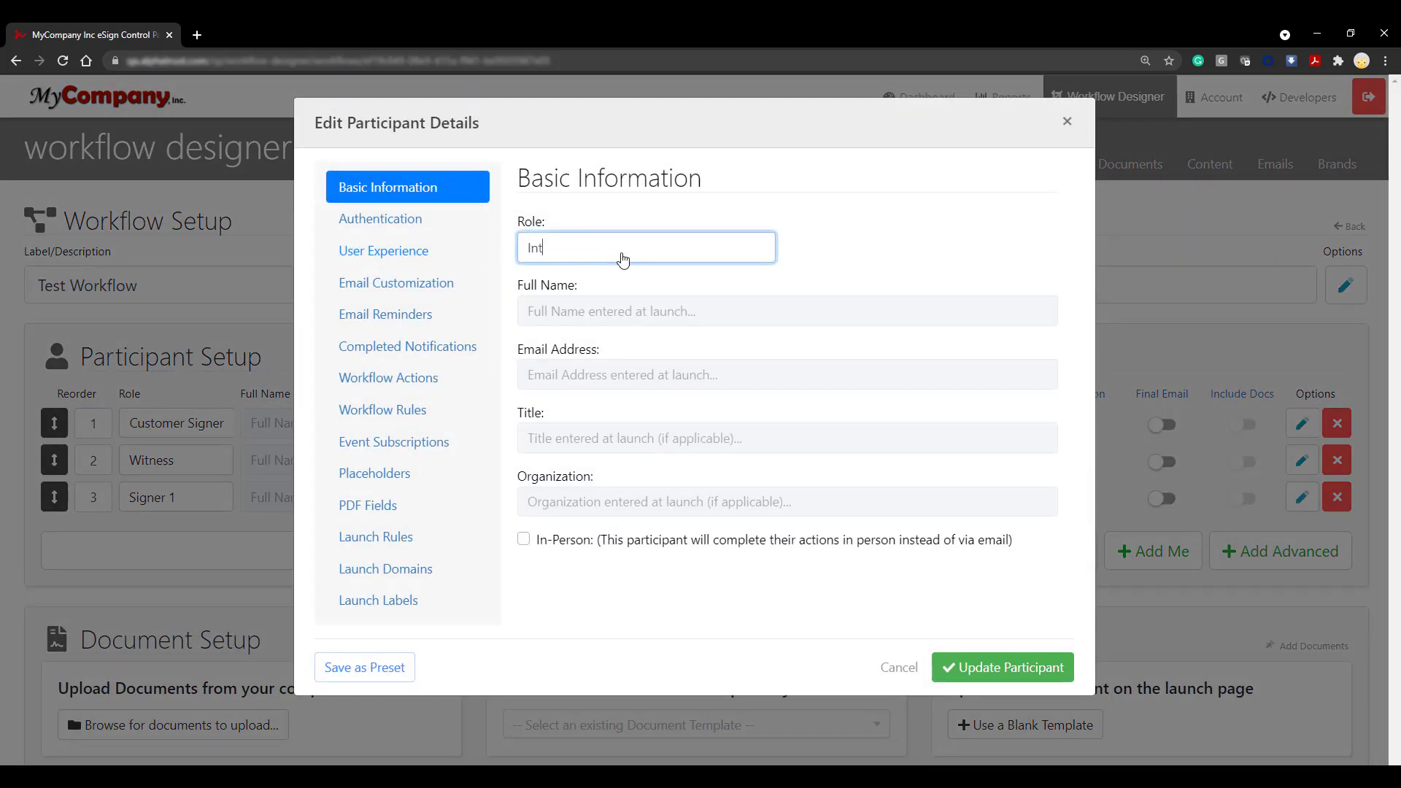
text(ernal Reviewer)
click(438, 542)
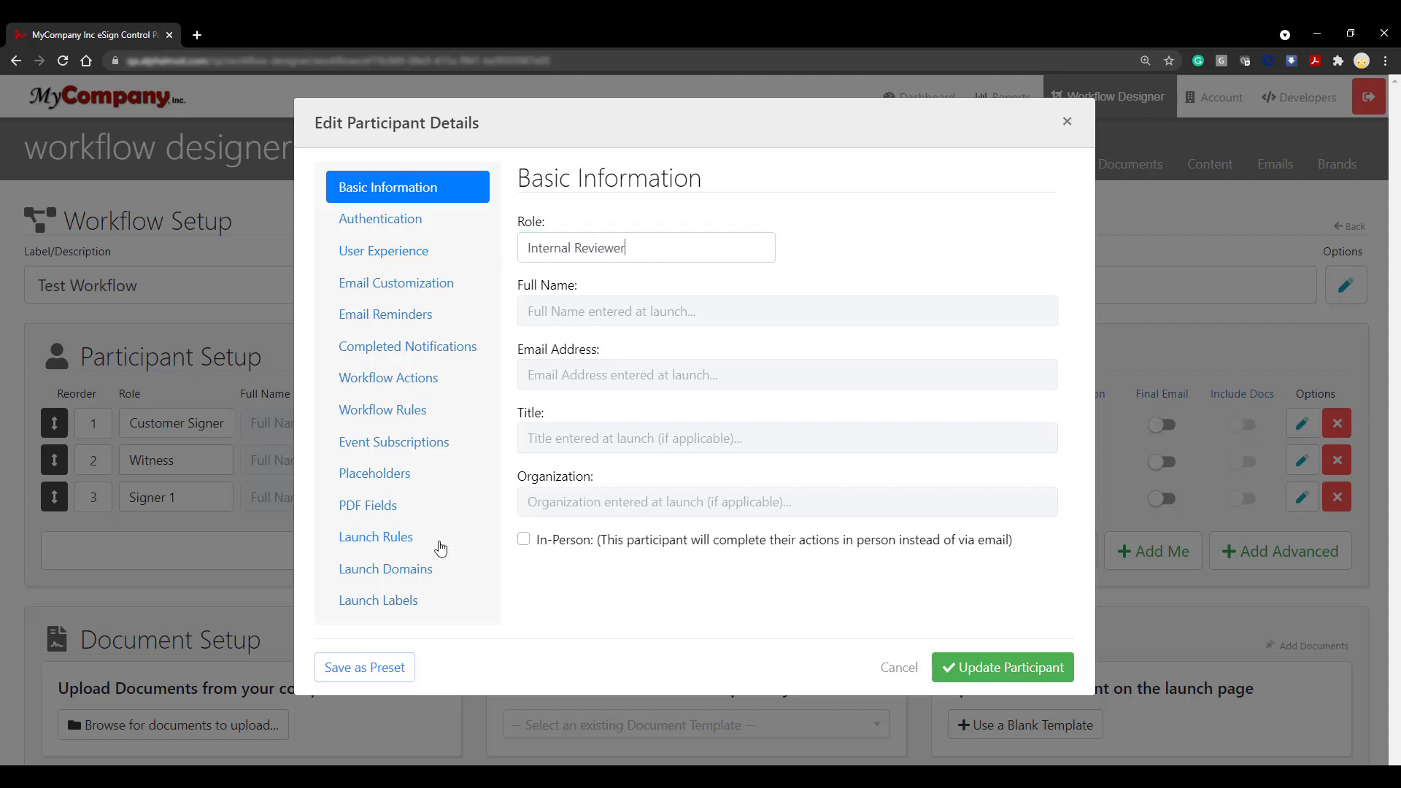
click(1051, 314)
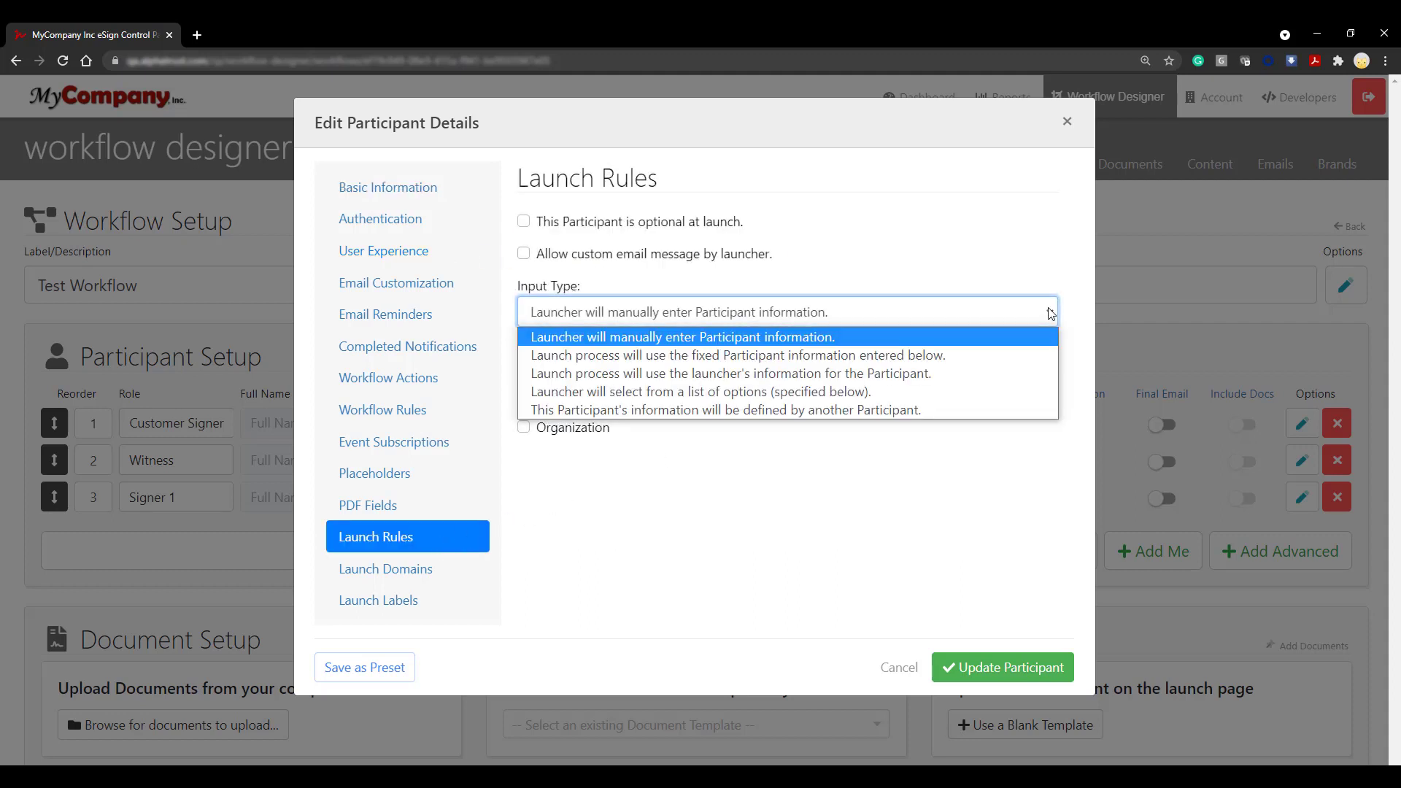
click(1011, 392)
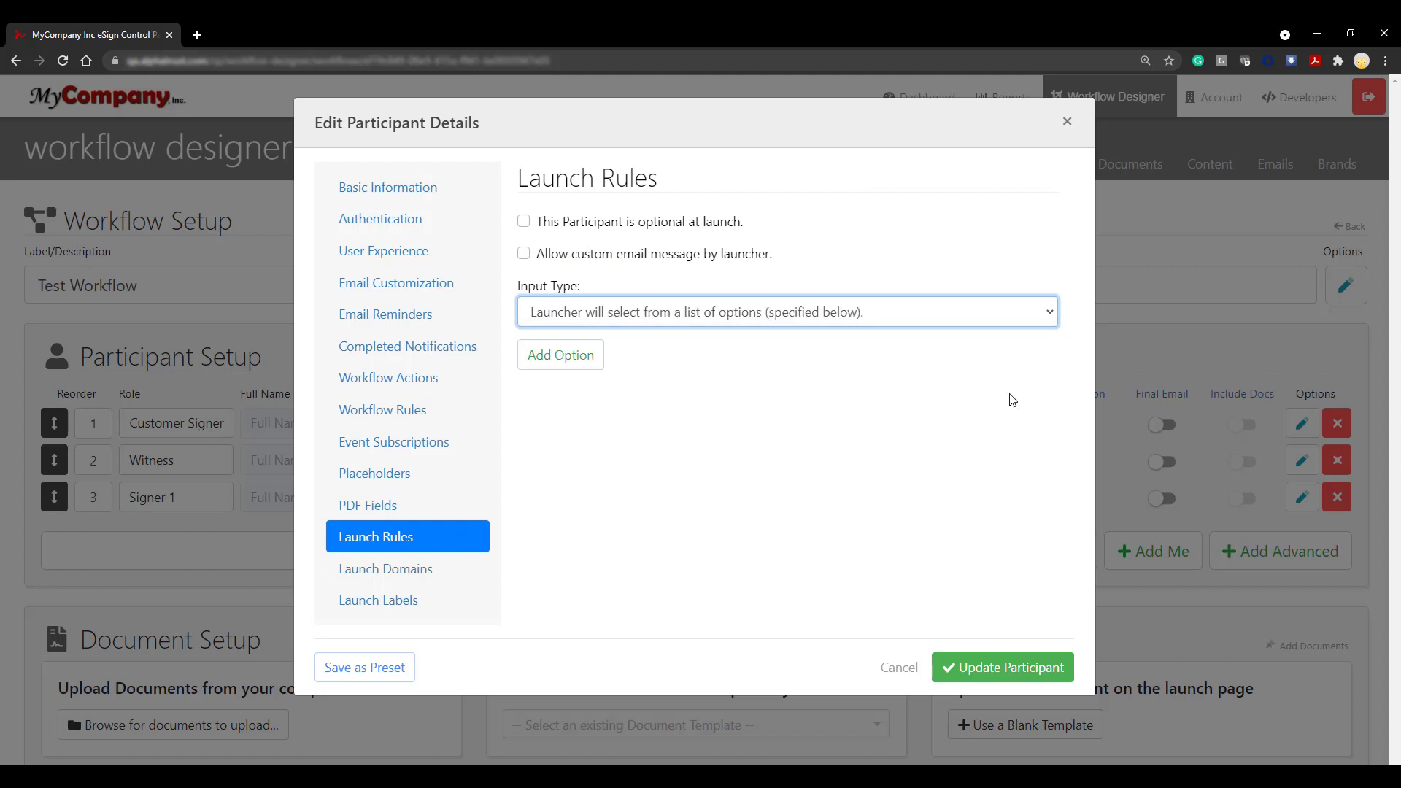
Step: Add list options Person 1 and Person 2 with their email addresses, and save the participant
click(570, 365)
click(587, 420)
text(Person 1)
click(603, 489)
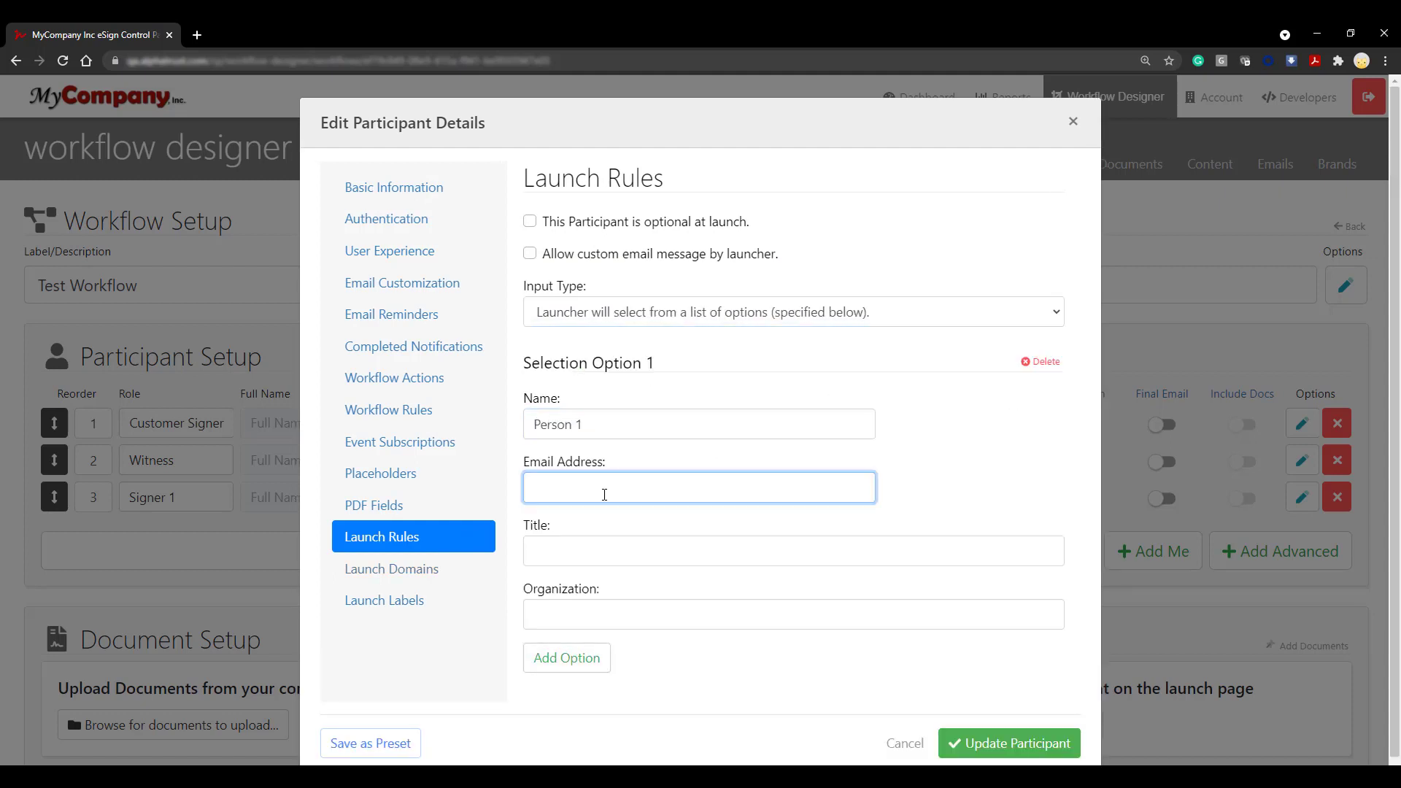
text(sample1@mail.com)
click(603, 657)
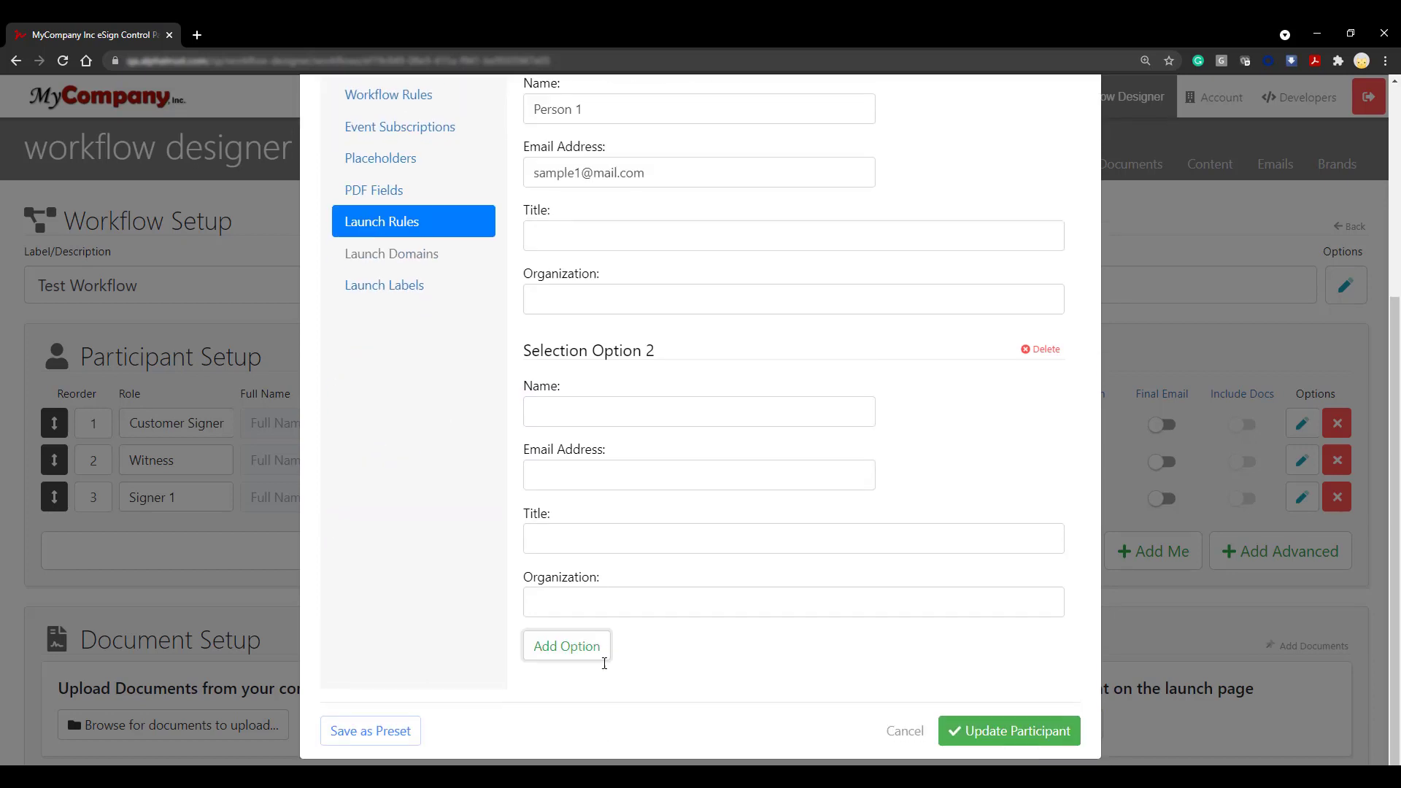
click(695, 411)
text(Person 2)
click(698, 475)
text(sample2@mail.com)
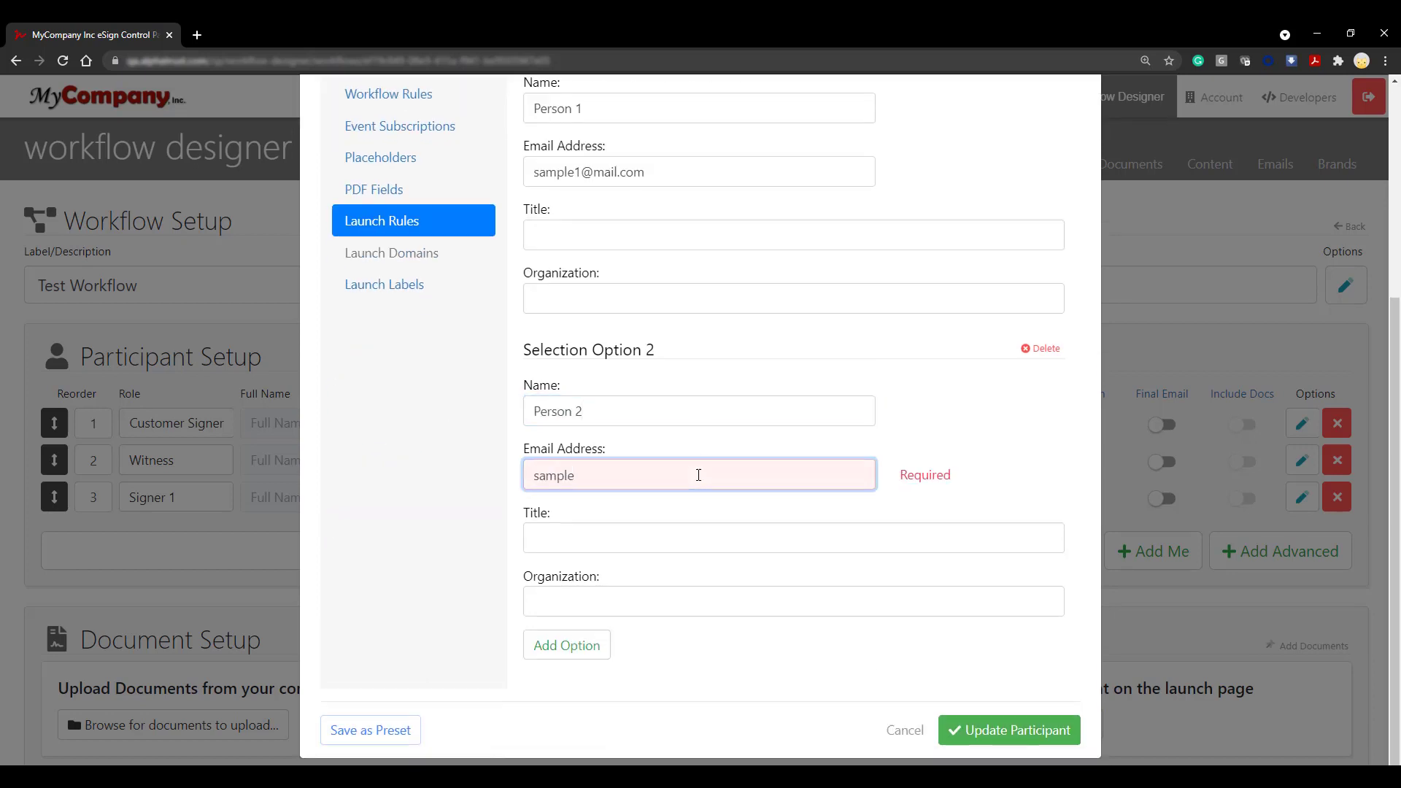
click(1067, 745)
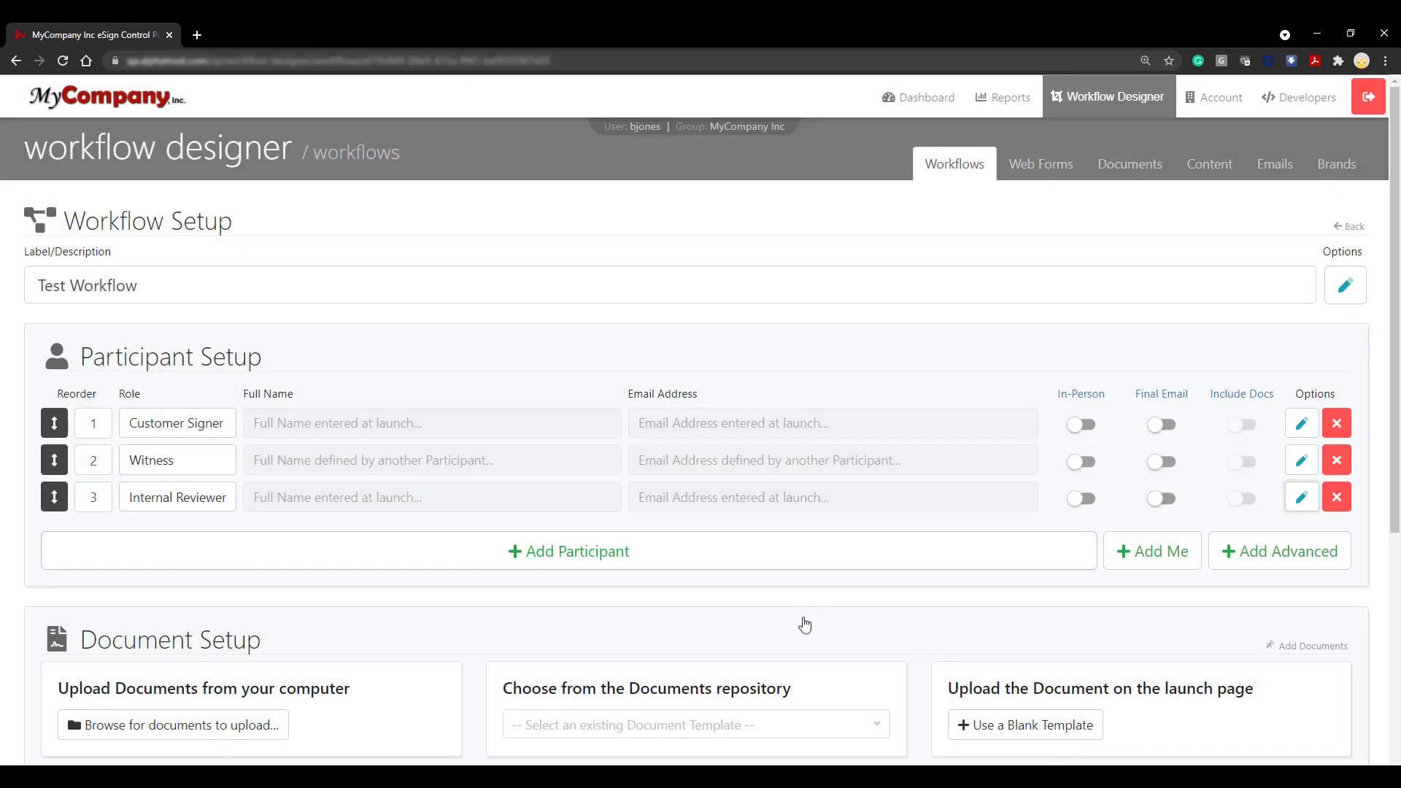
Step: Add a fourth participant and name its role Secondary Review
click(626, 567)
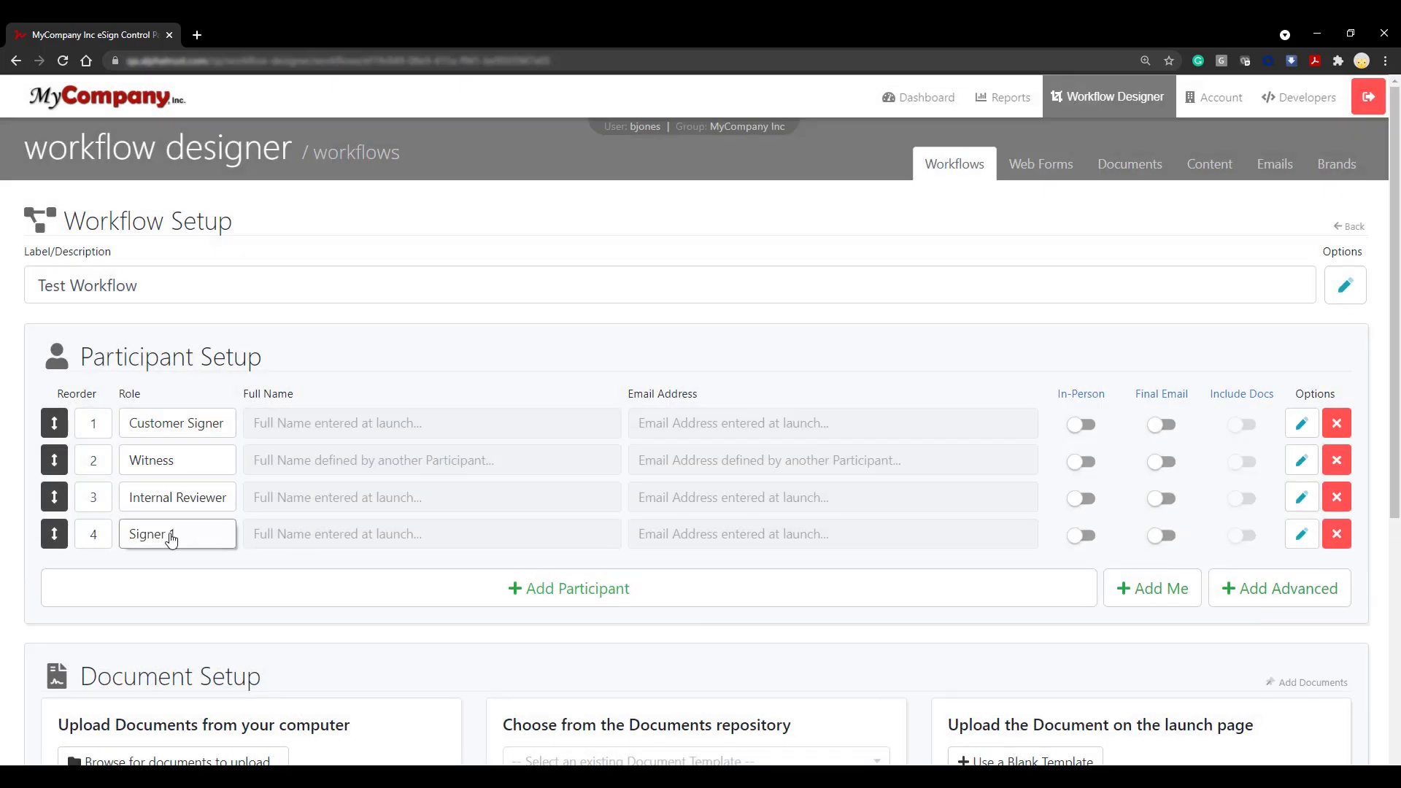
click(172, 536)
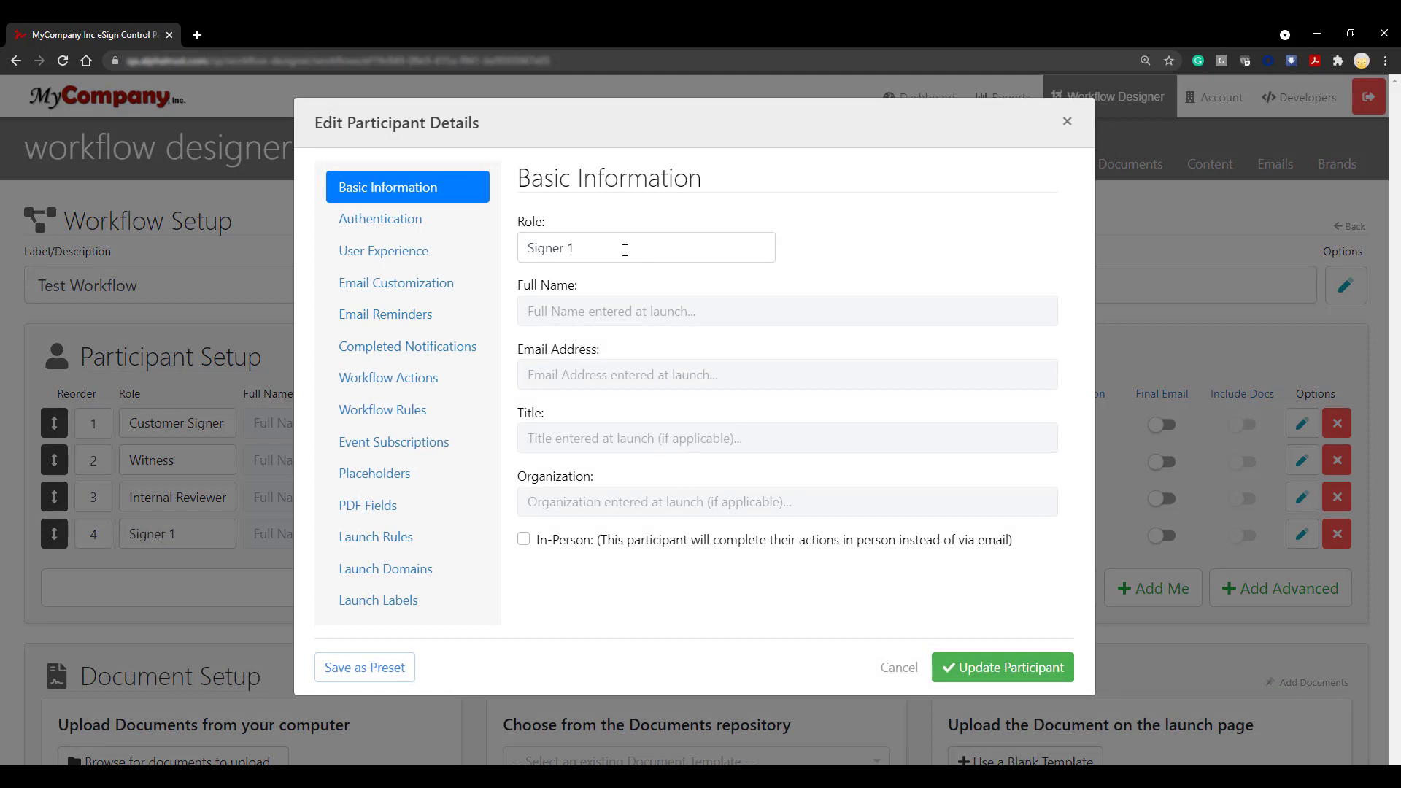
triple_click(625, 249)
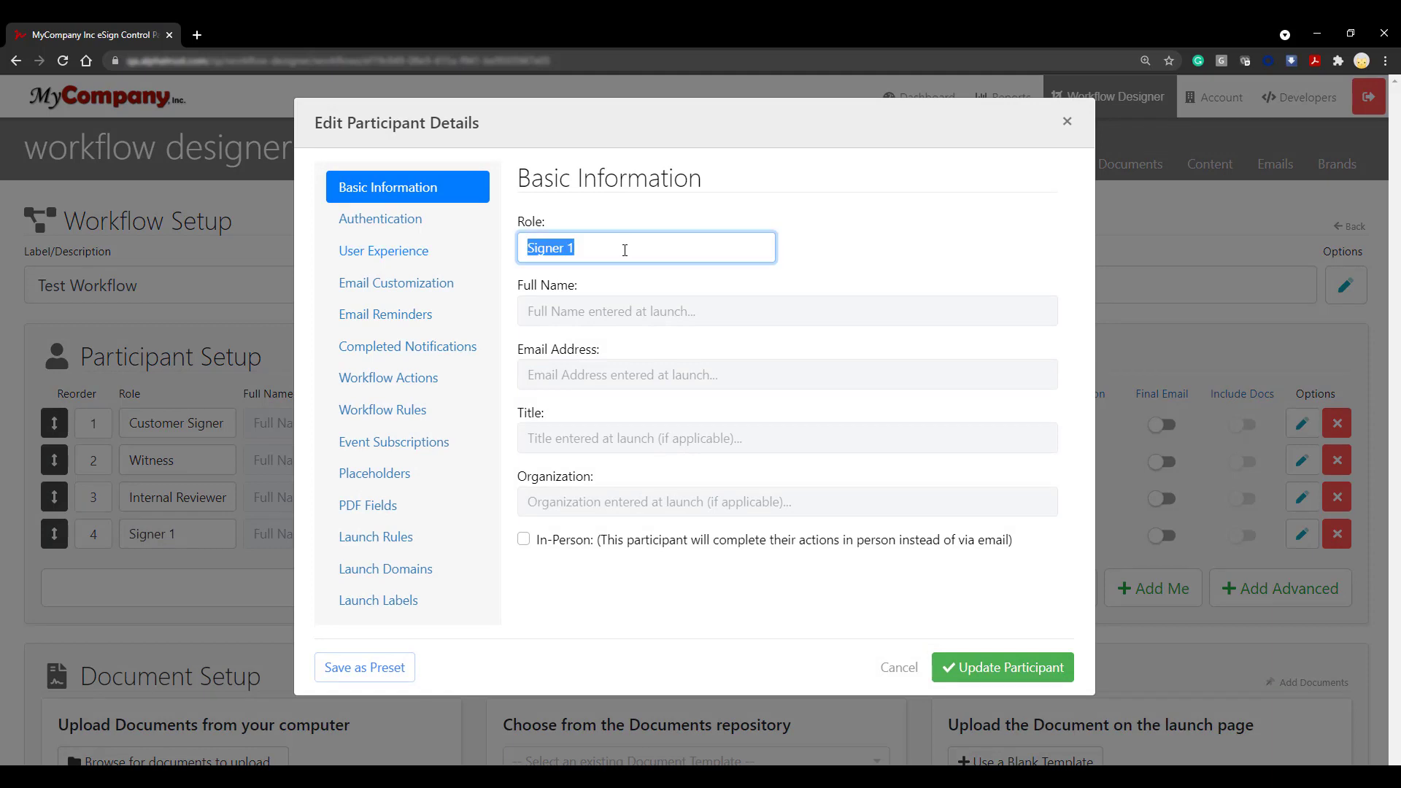
text(Secondary Review)
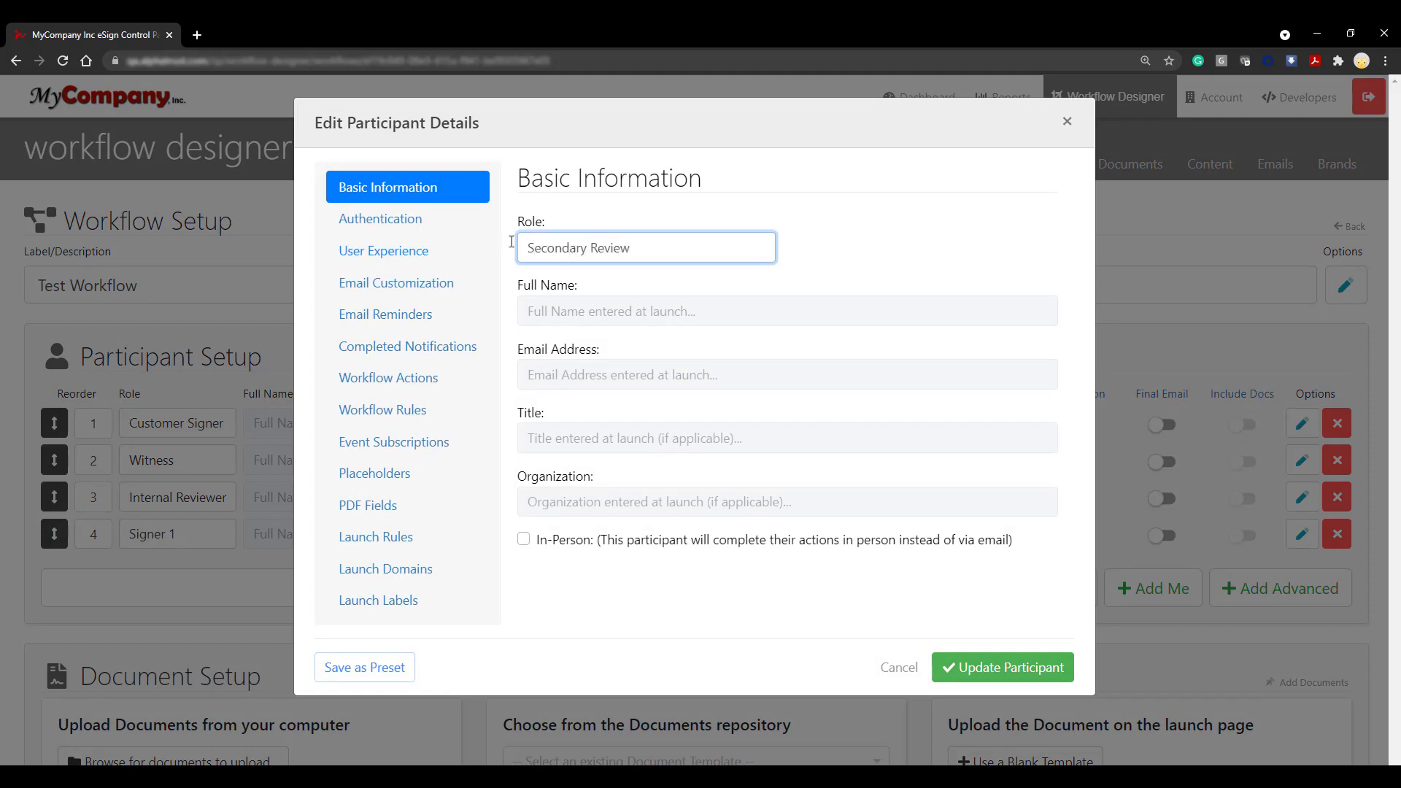
Step: Give Secondary Review fixed details: a full name, email, title CFO and organization MyCompany, Inc
click(415, 541)
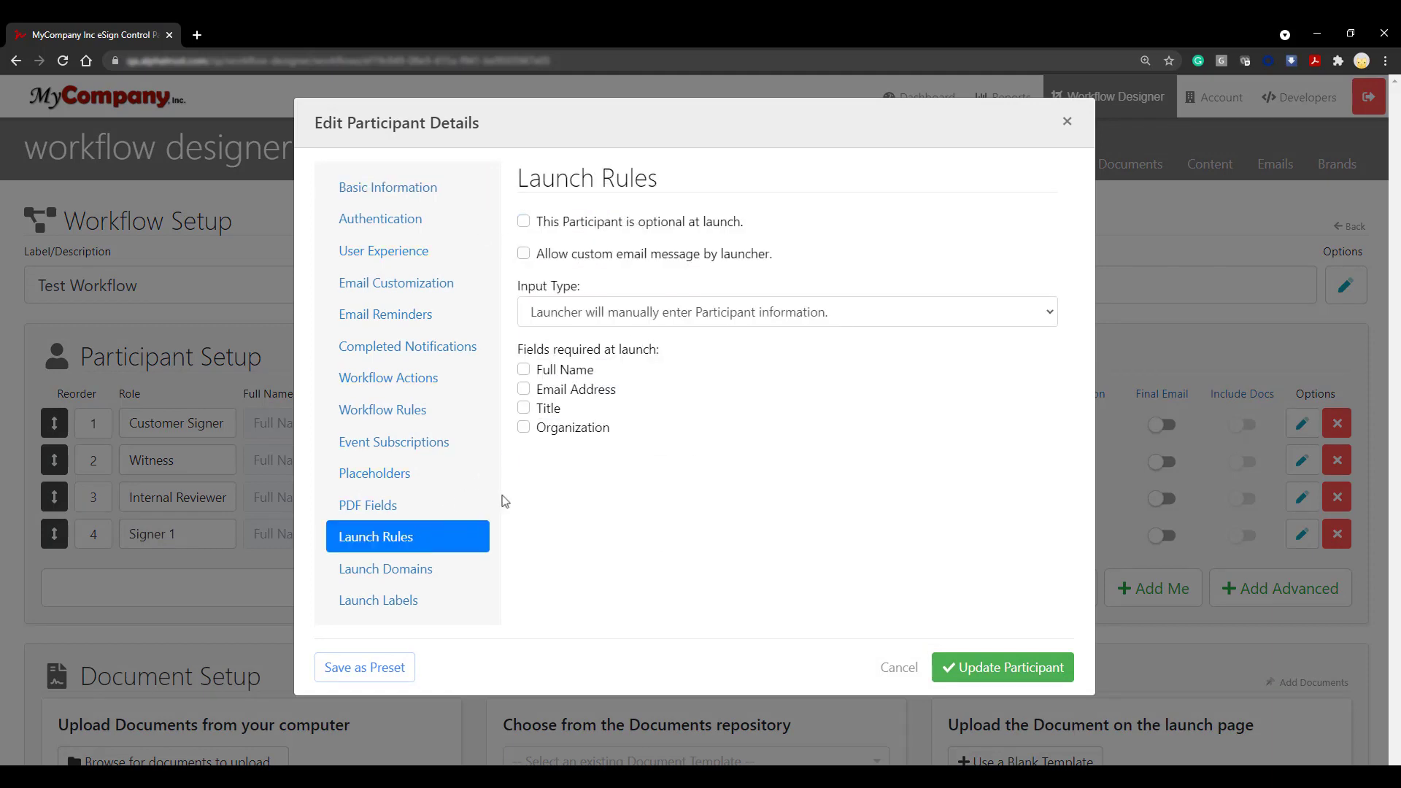
click(880, 315)
click(959, 354)
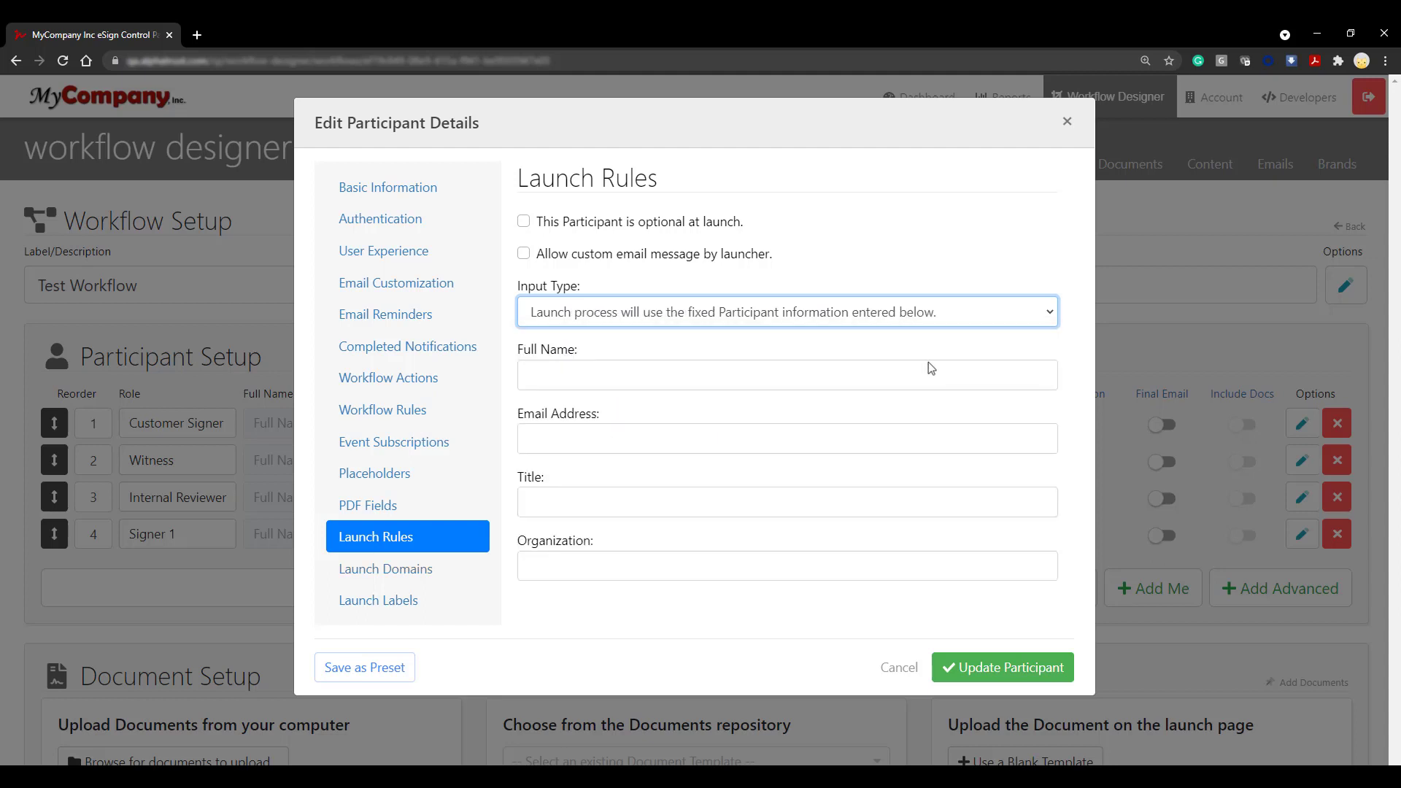
click(876, 367)
text(Jane Doe)
click(668, 442)
text(janedoe@mail.com)
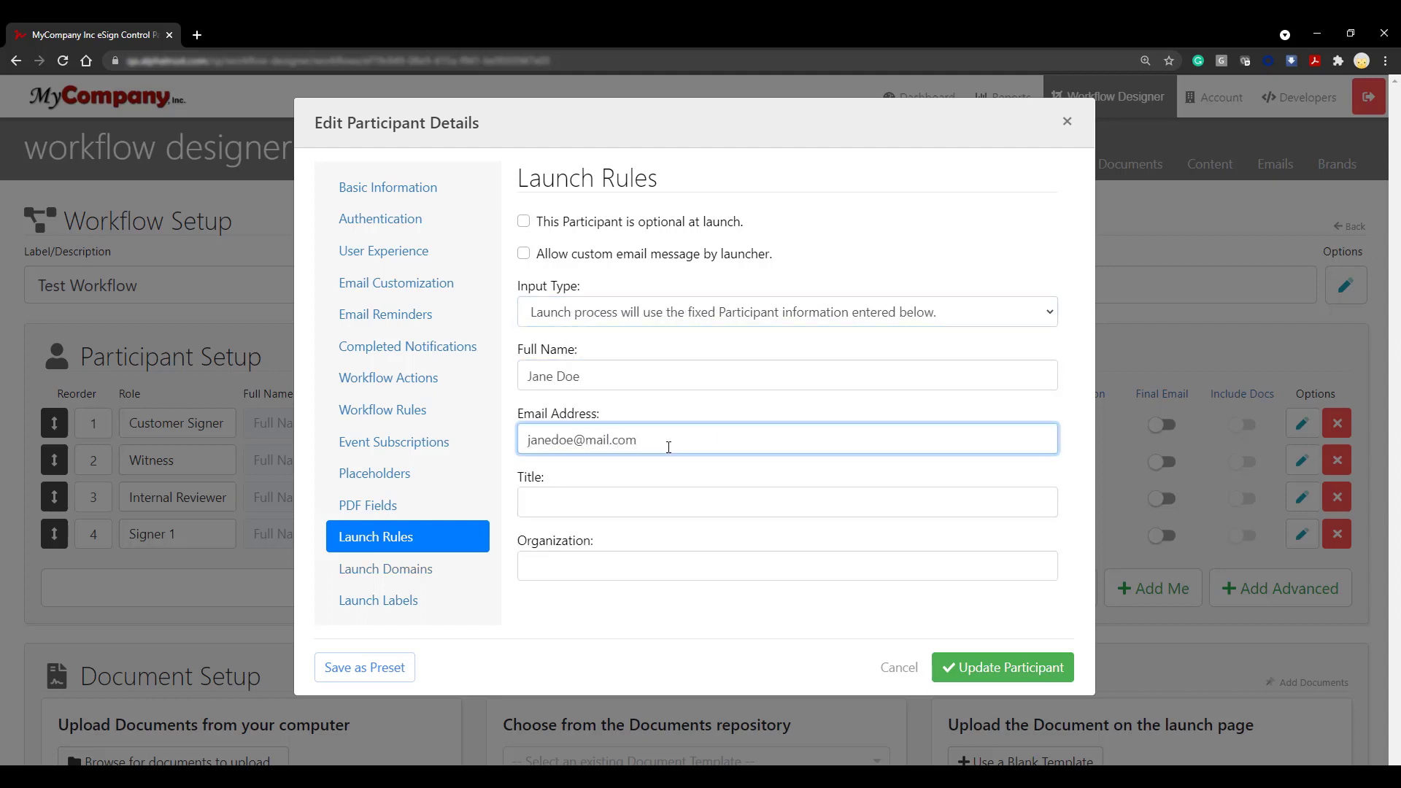
key(Tab)
text(CFO)
click(819, 579)
text(MyCompany, Inc.)
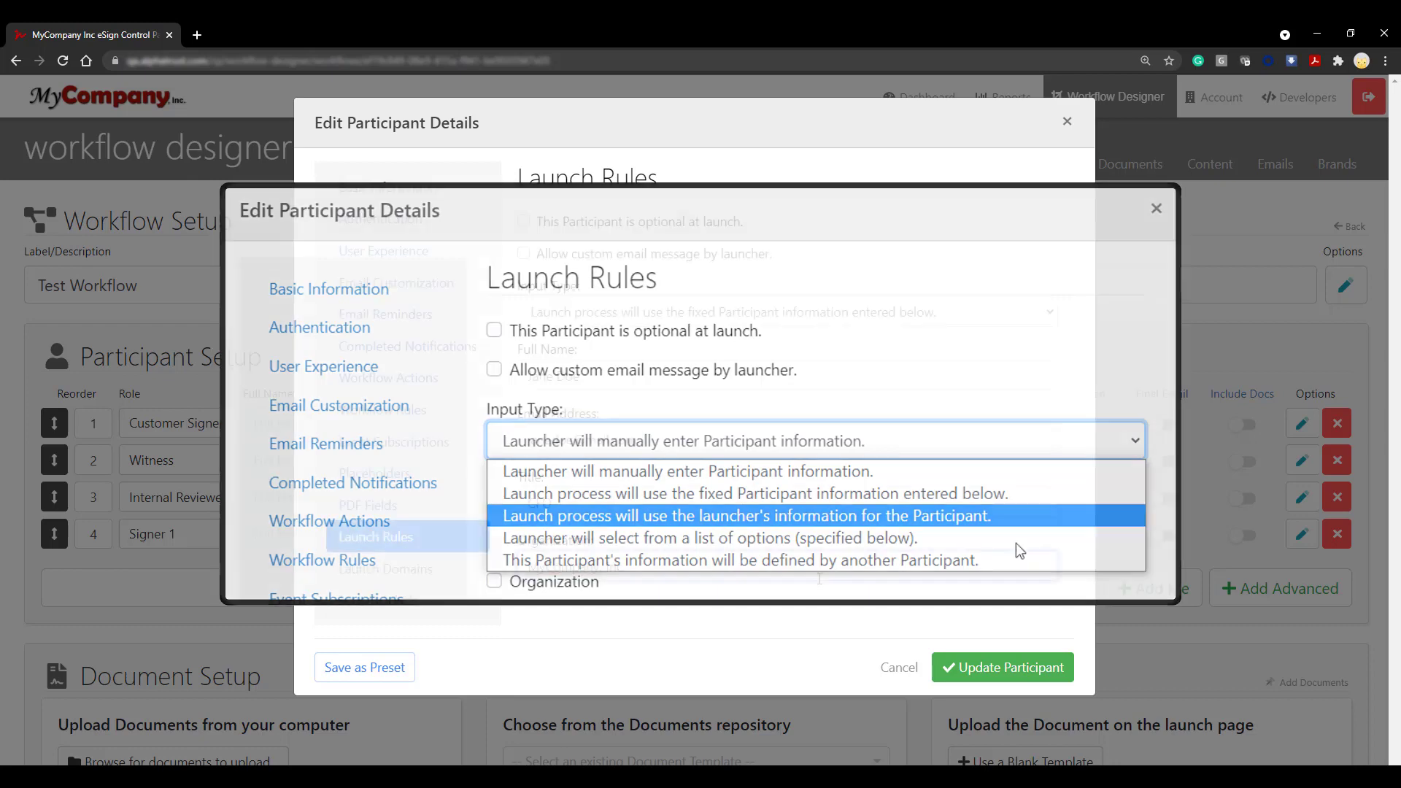
click(1067, 677)
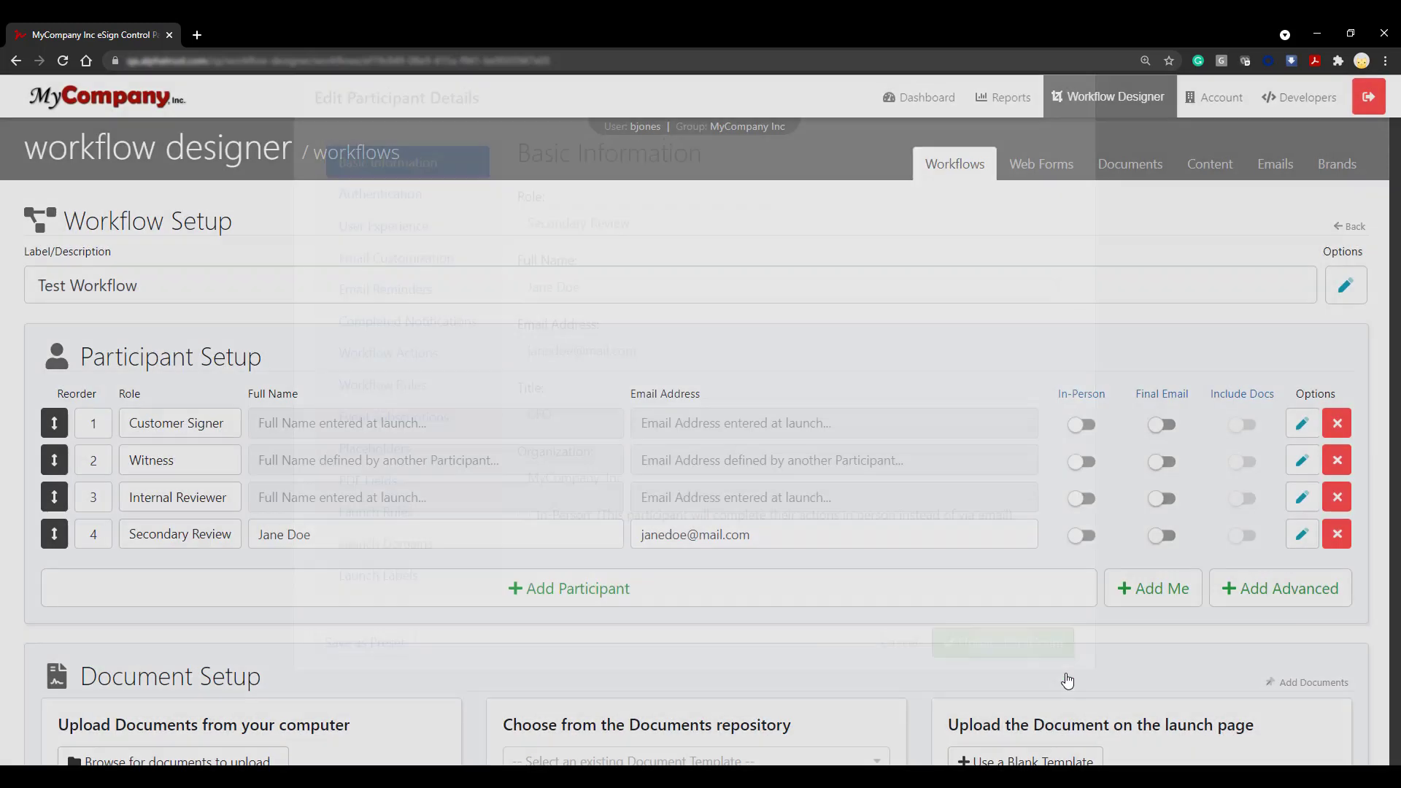
Step: Apply the Approver preset to the fifth participant, giving it a fixed name and email
click(1266, 571)
click(1211, 572)
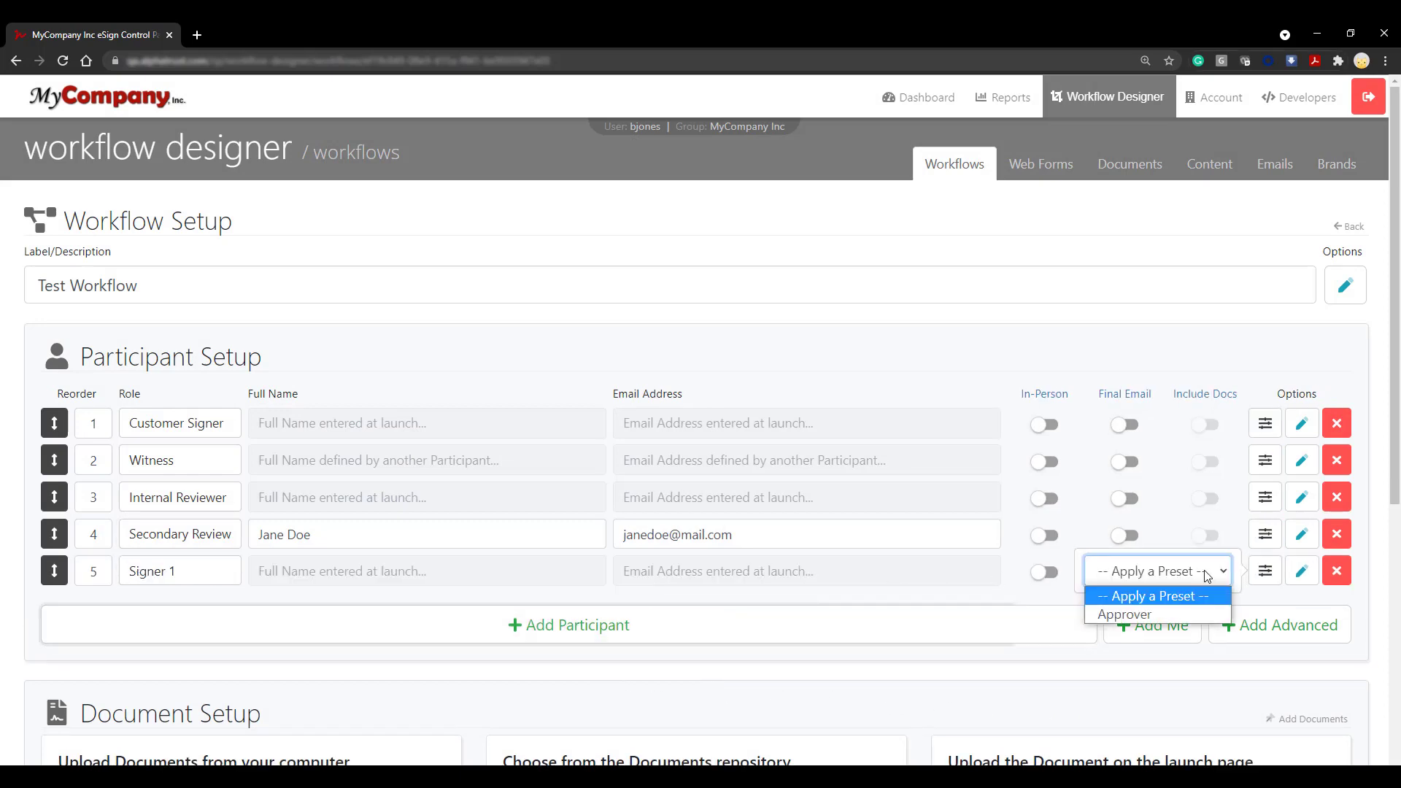
click(1200, 616)
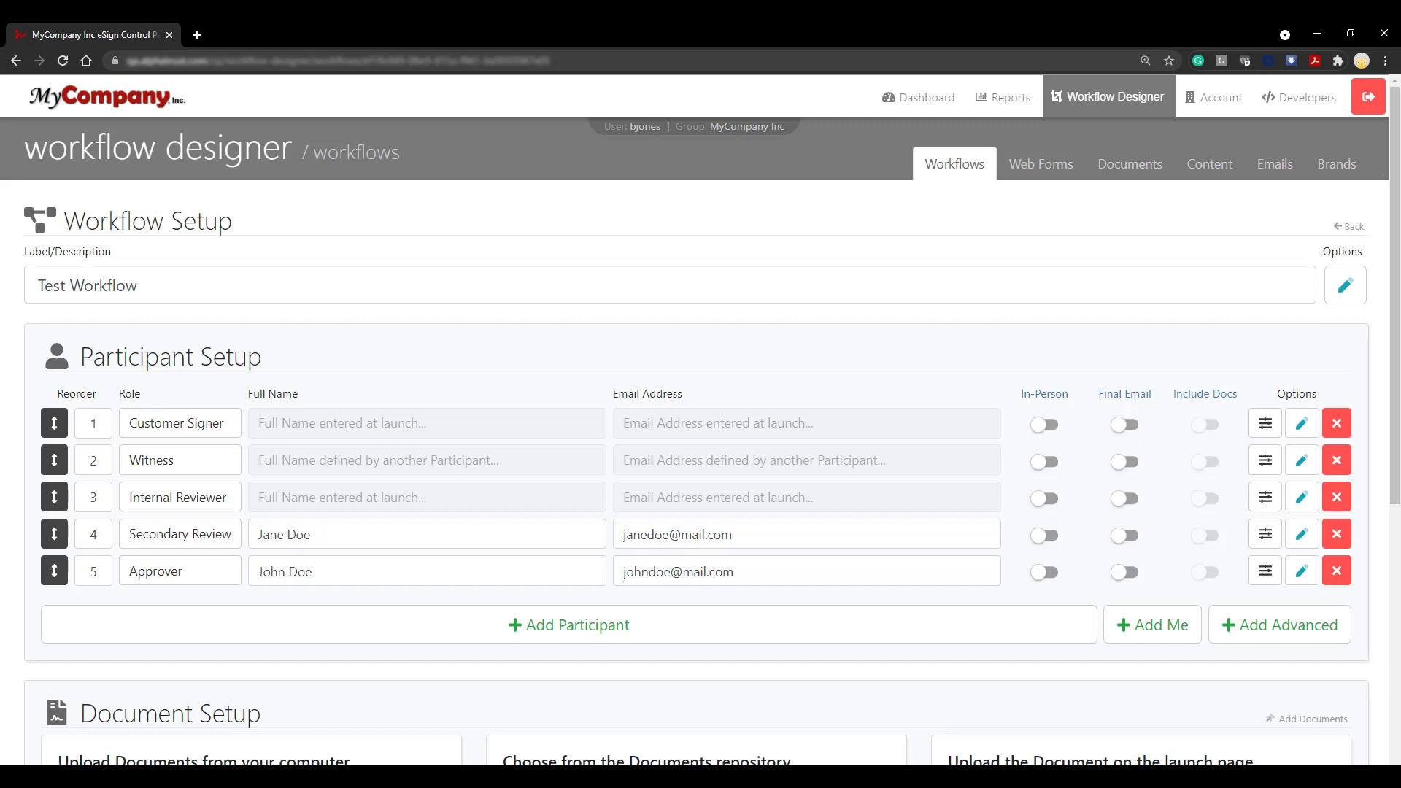
scroll(1062, 686, down, 3)
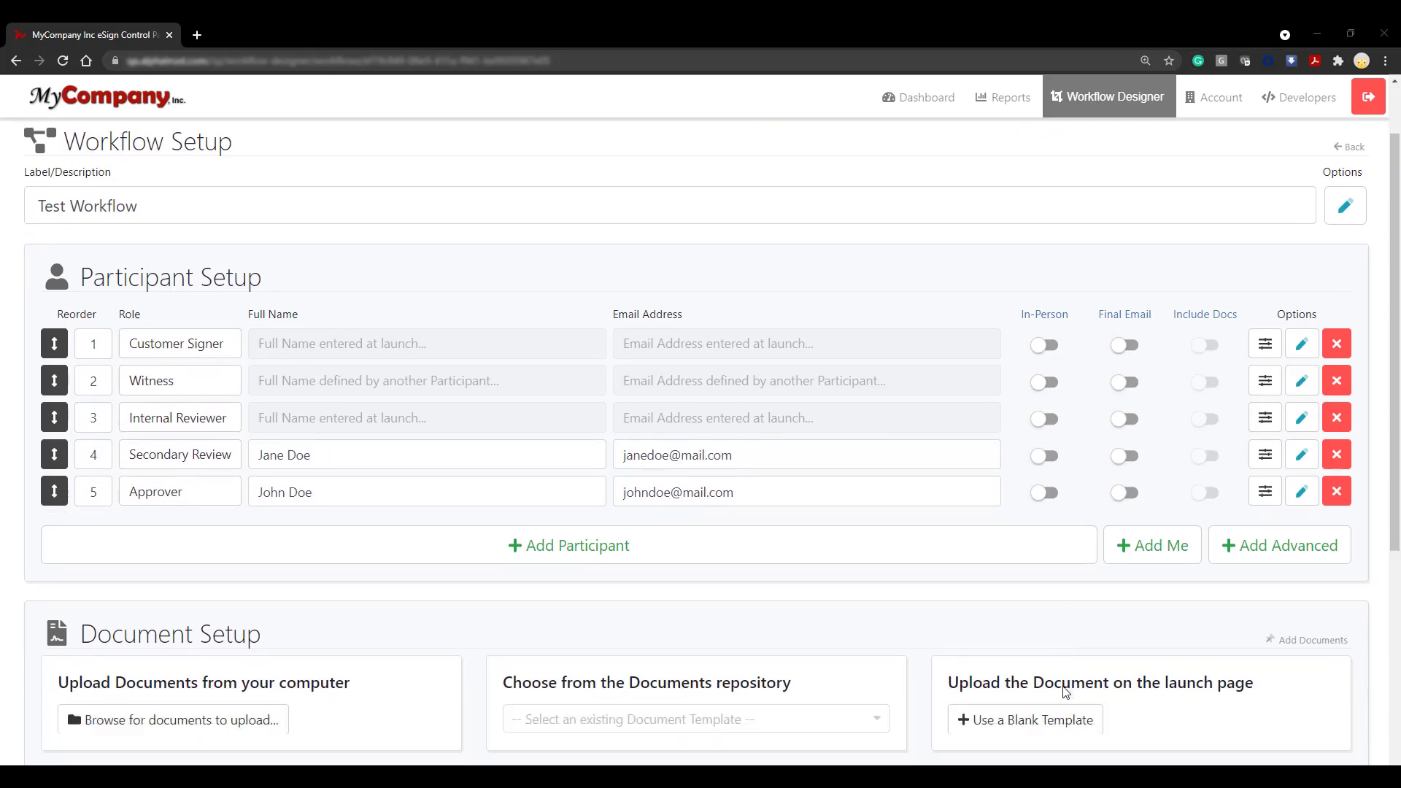
scroll(1064, 690, down, 1)
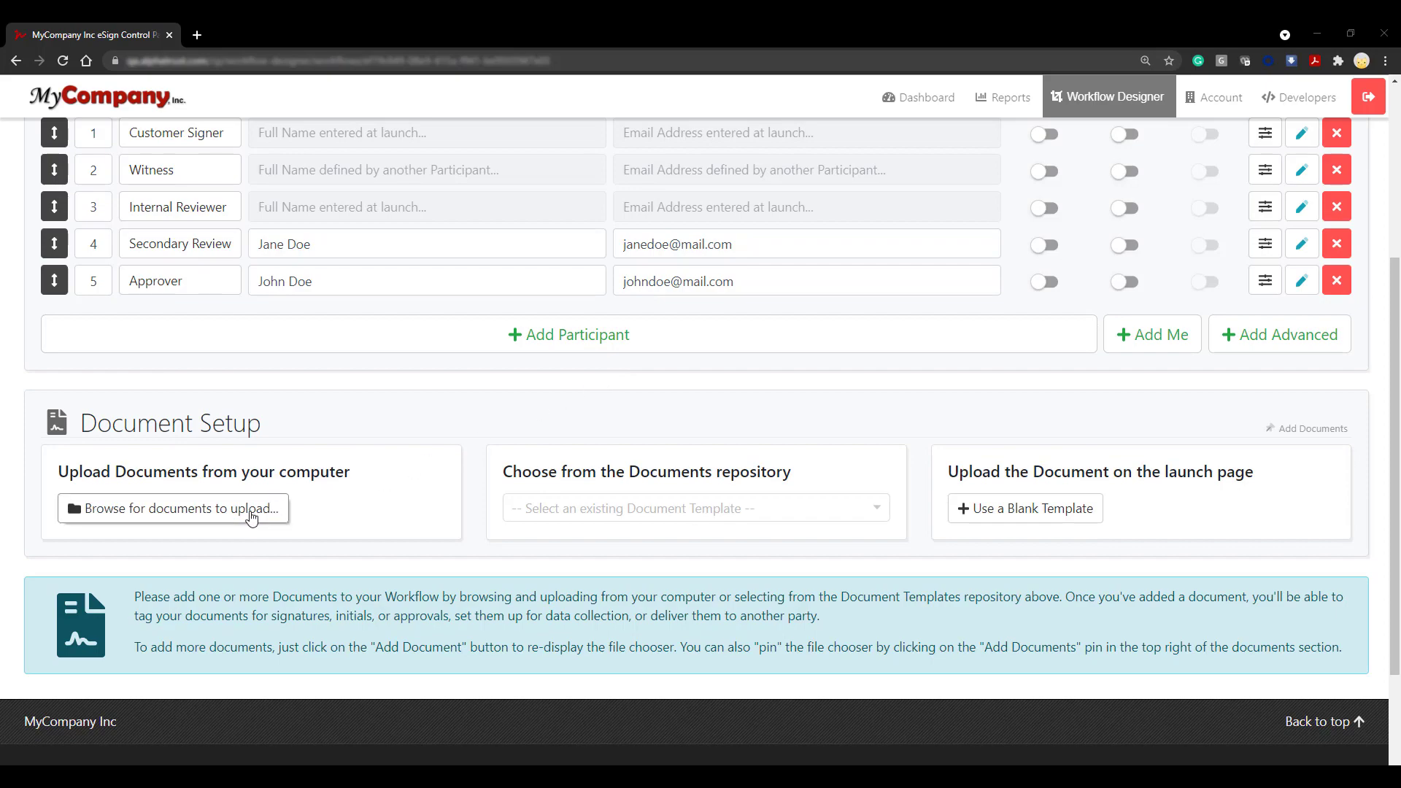
Step: Upload Sample Document.pdf and open it in the Tasks Editor for tagging
click(252, 514)
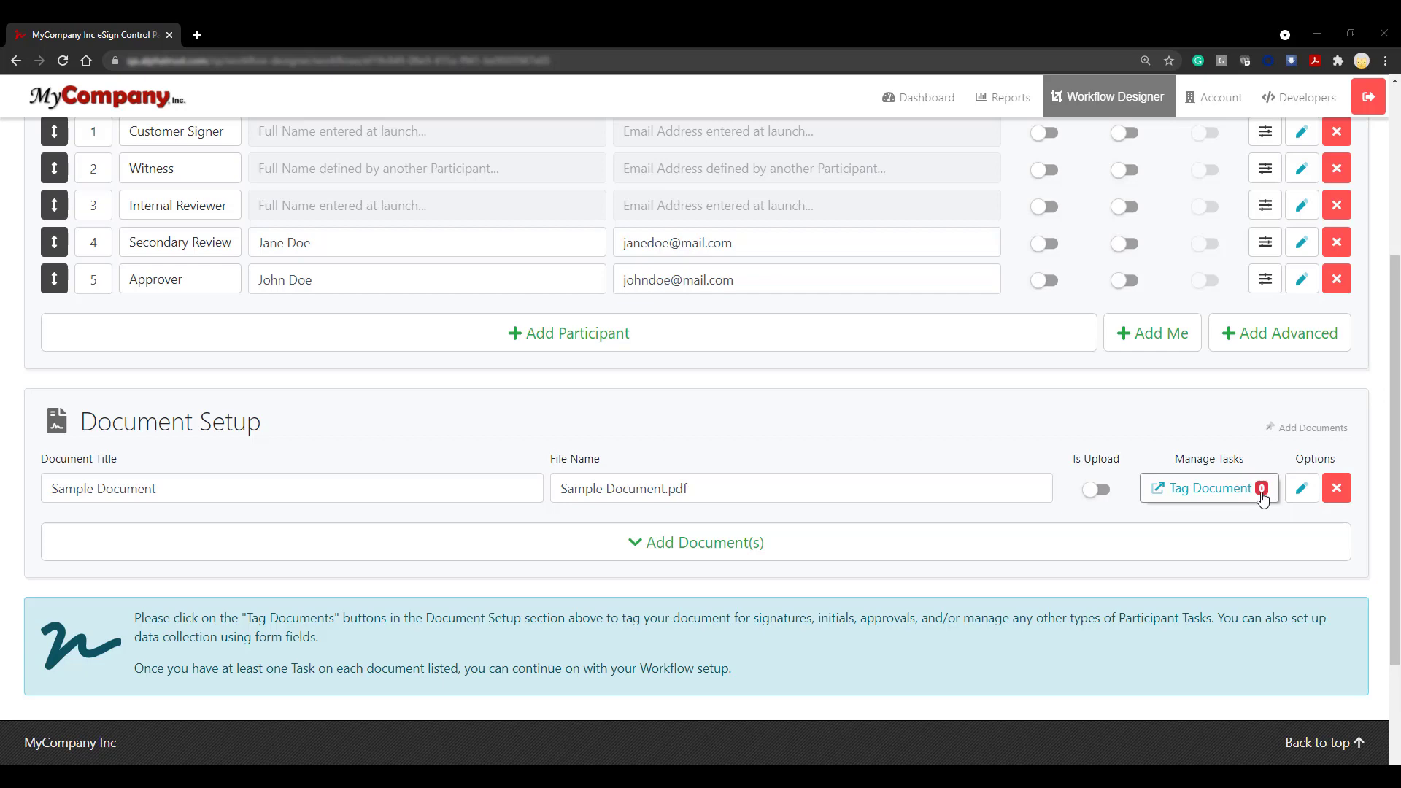
click(1263, 494)
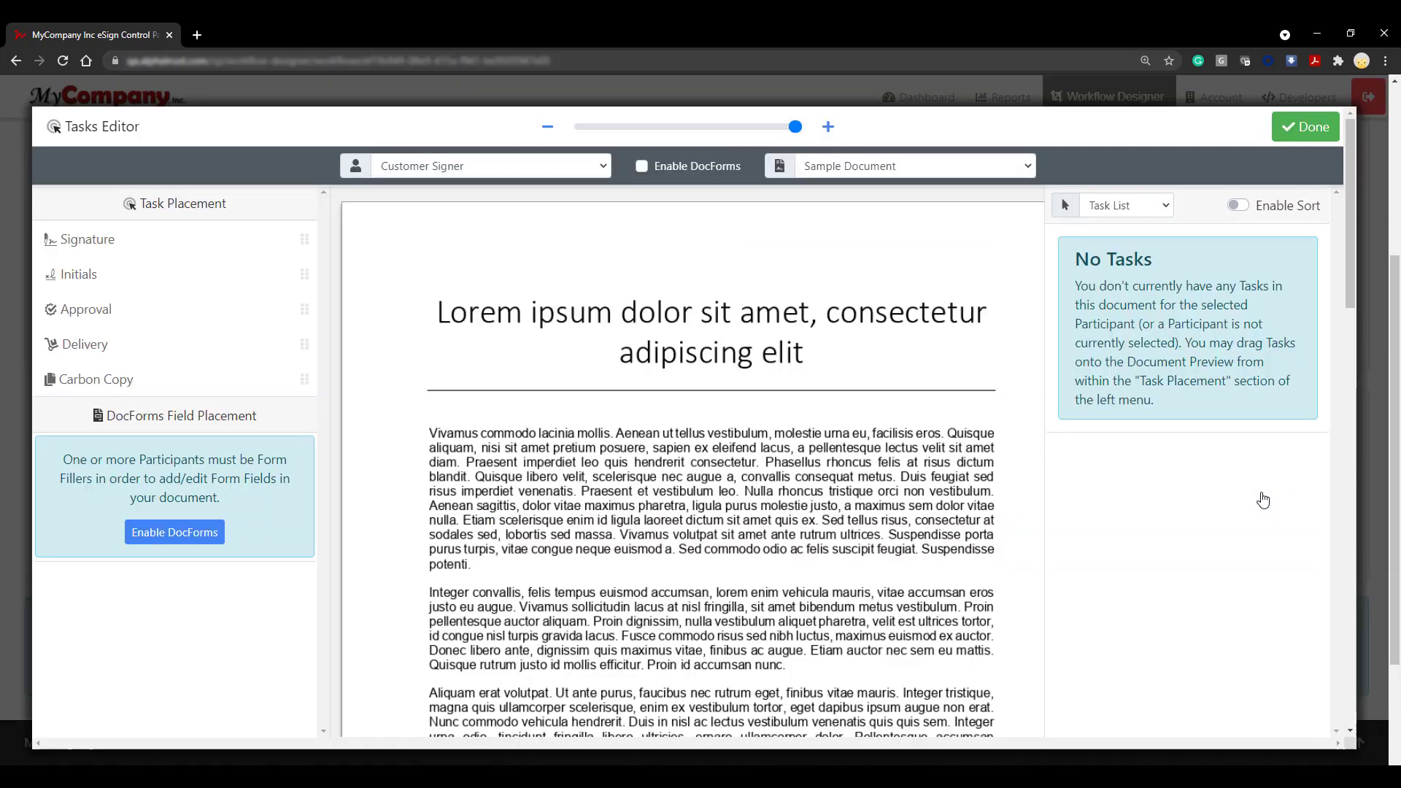
Step: Place Customer Signer's signature, Printed Name and Signature Date fields on the Participant 1 lines
click(523, 169)
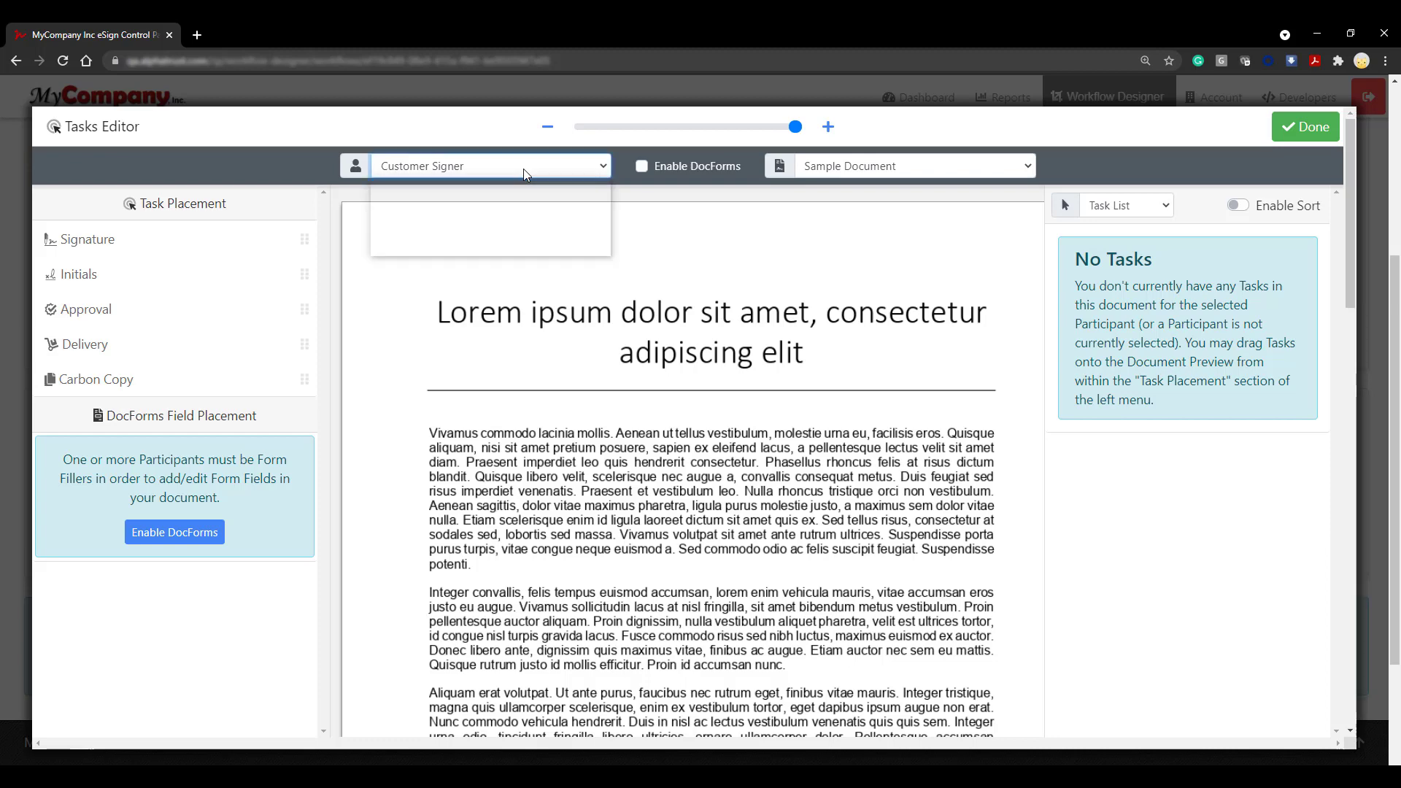
click(524, 169)
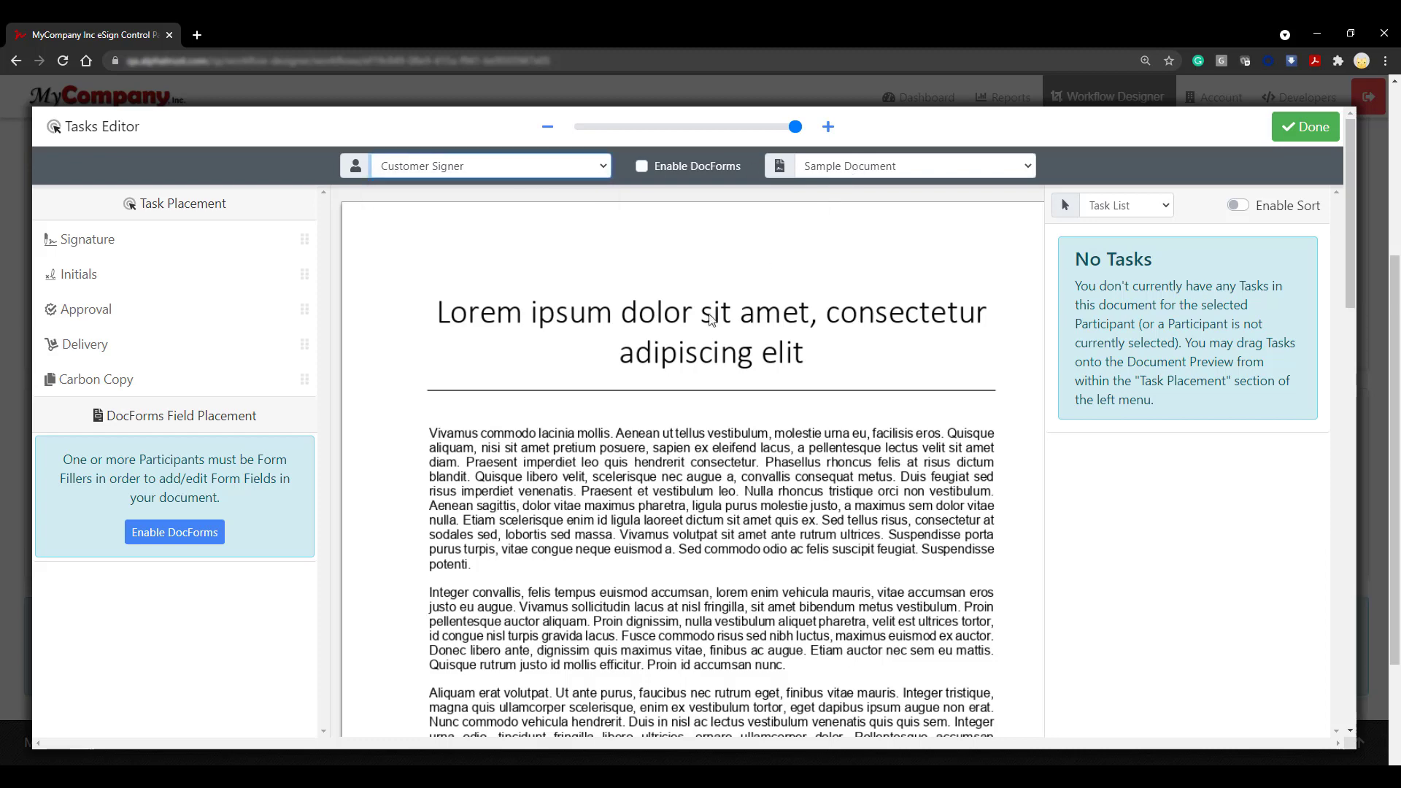
scroll(712, 321, down, 10)
scroll(706, 320, up, 1)
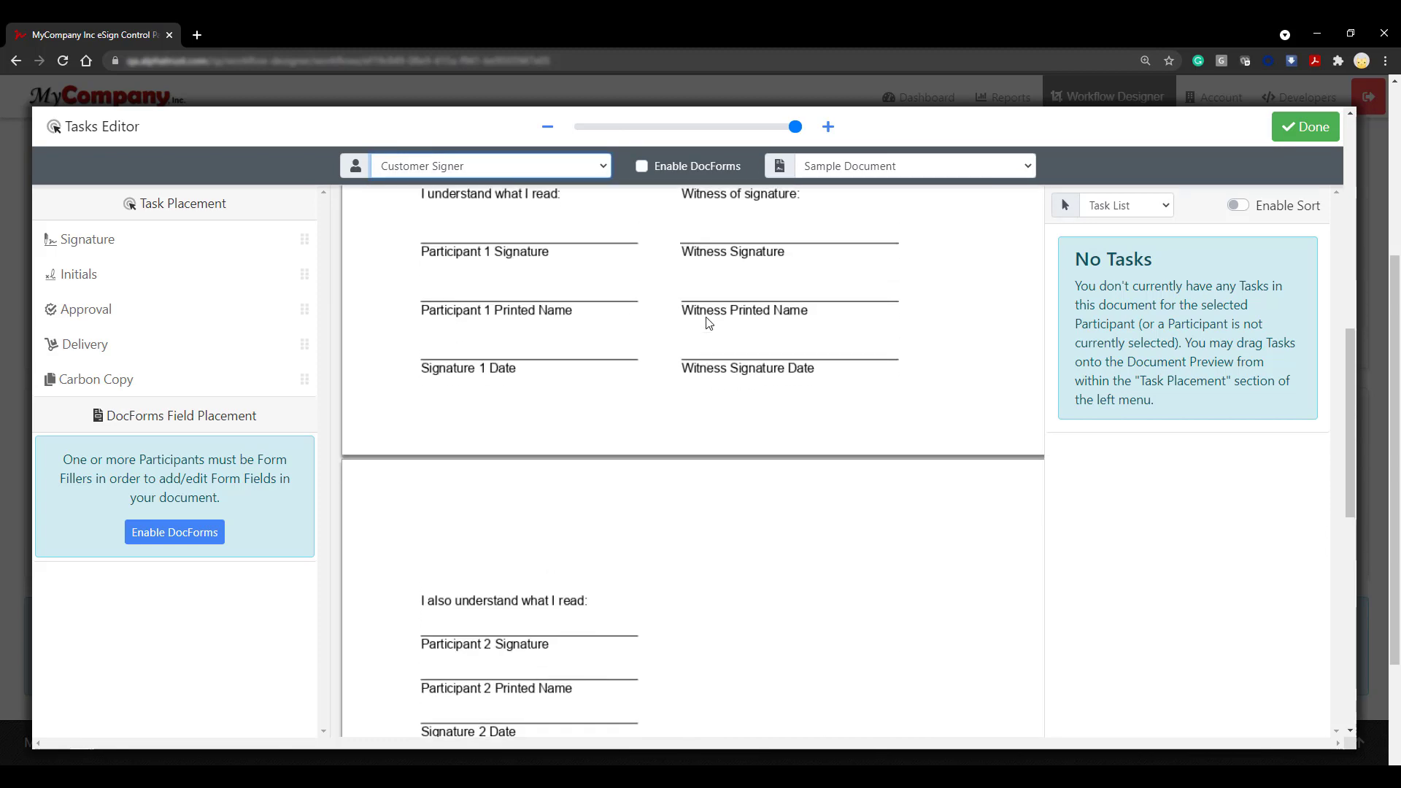
drag(95, 241, 423, 256)
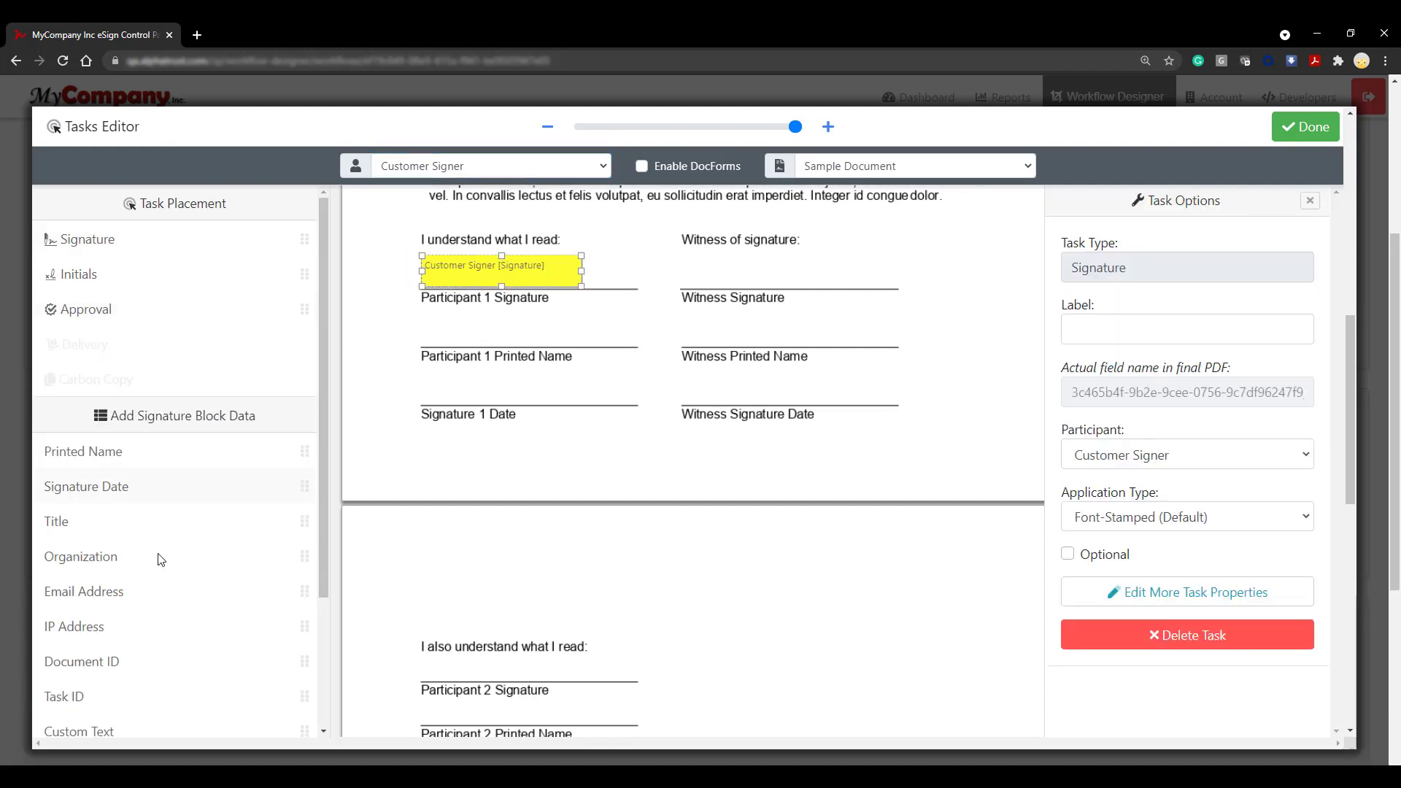
scroll(156, 557, down, 2)
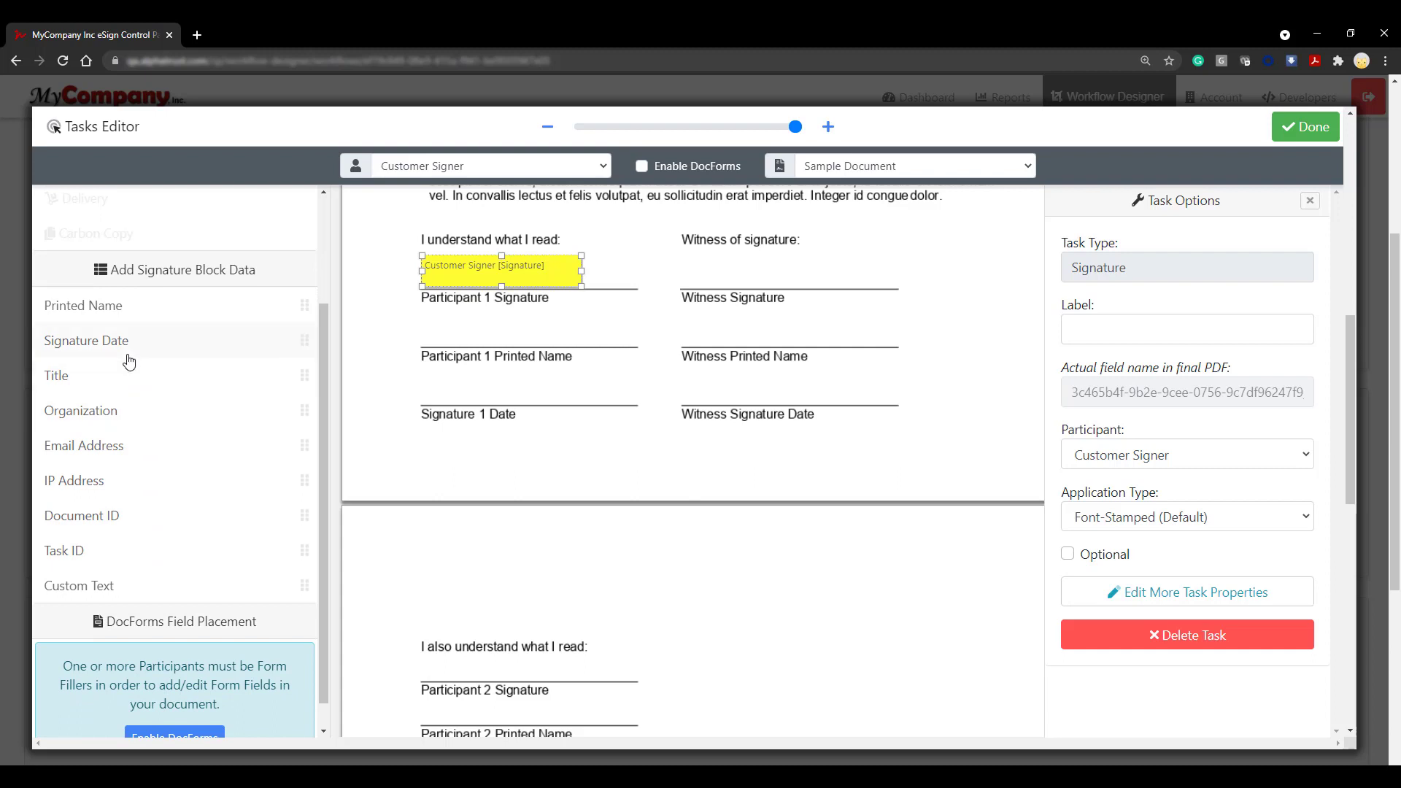
mouse_move(157, 311)
mouse_down()
mouse_move(400, 315)
mouse_move(426, 332)
mouse_up()
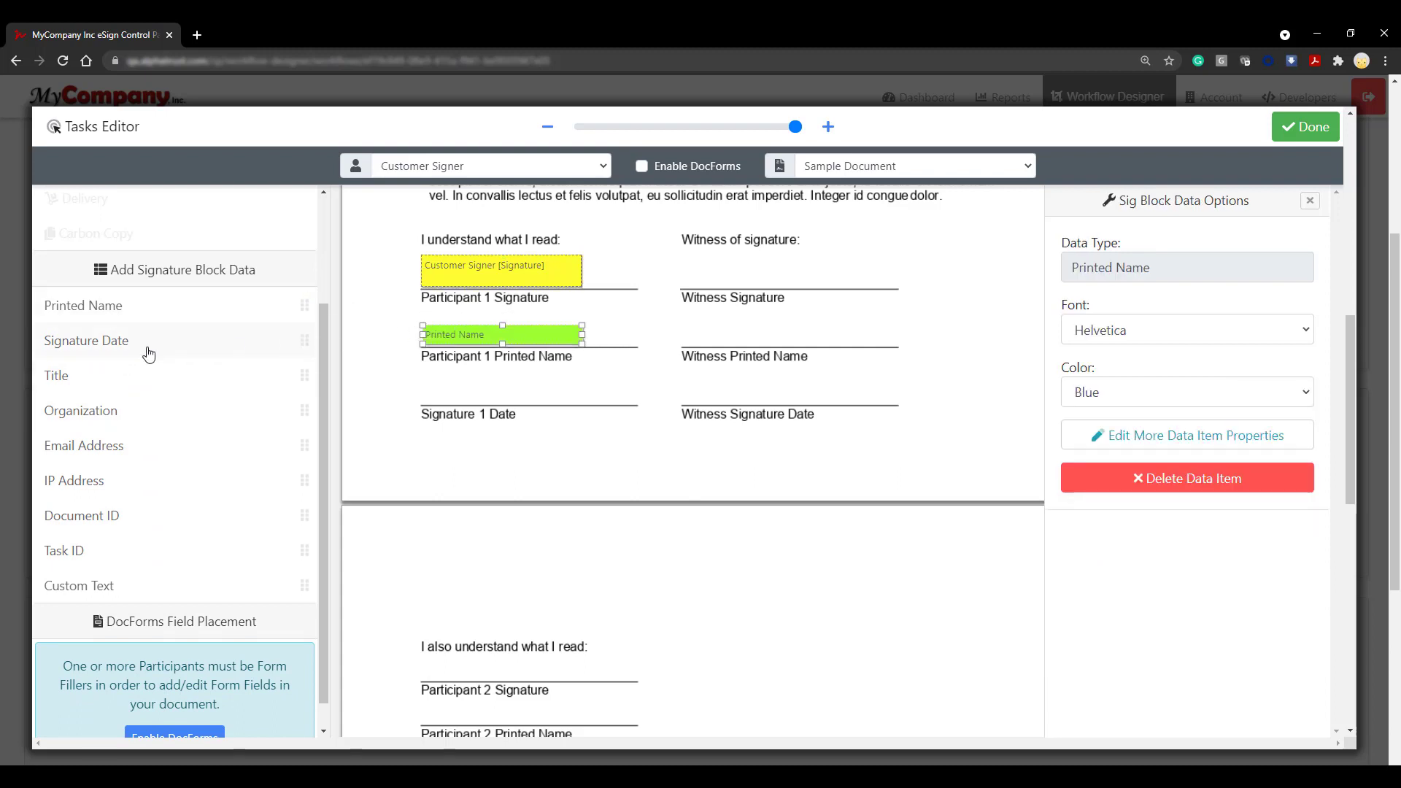
drag(146, 347, 429, 393)
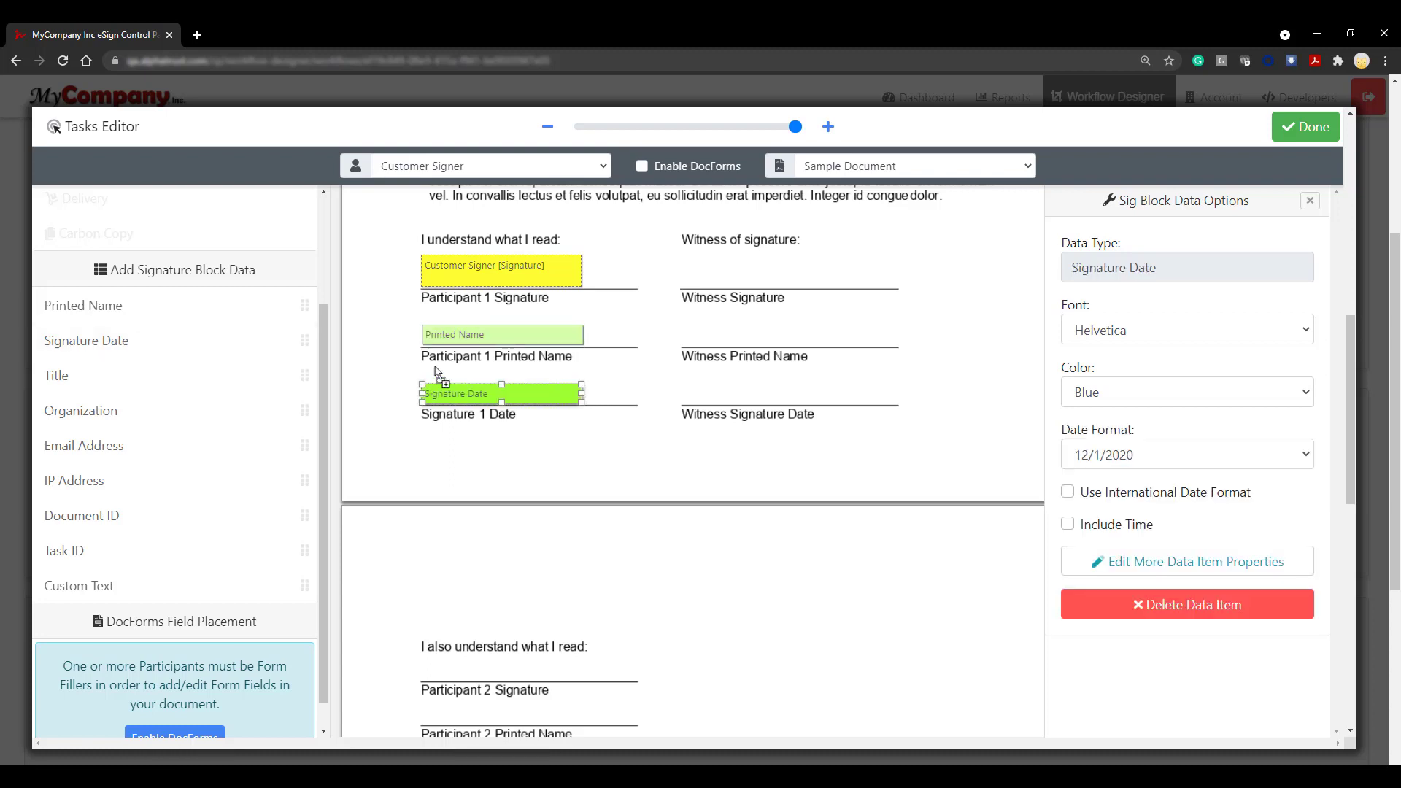
click(592, 170)
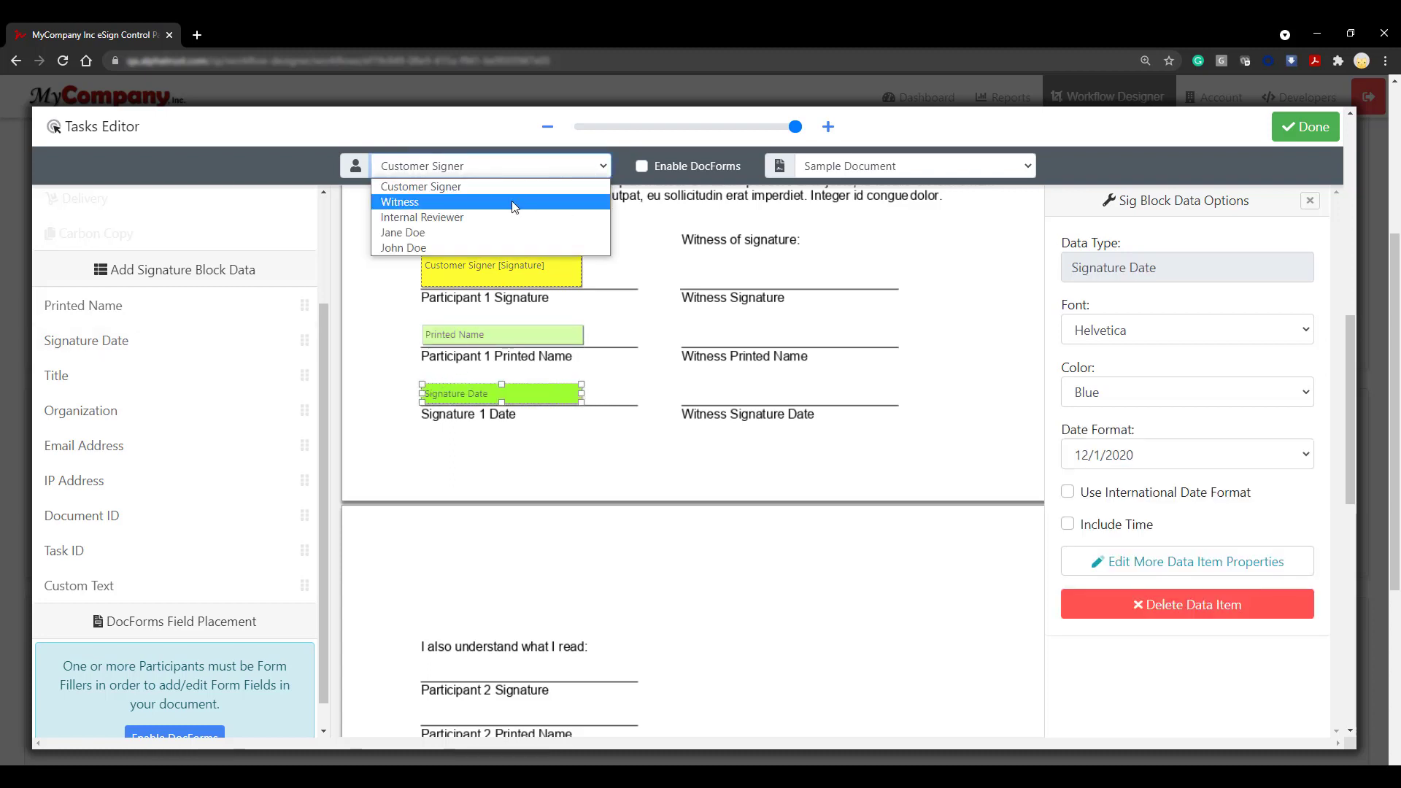
Step: For the Witness, place signature, Printed Name and Signature Date fields on the Witness lines
click(511, 200)
mouse_move(234, 248)
mouse_down()
mouse_move(713, 262)
mouse_move(683, 264)
mouse_up()
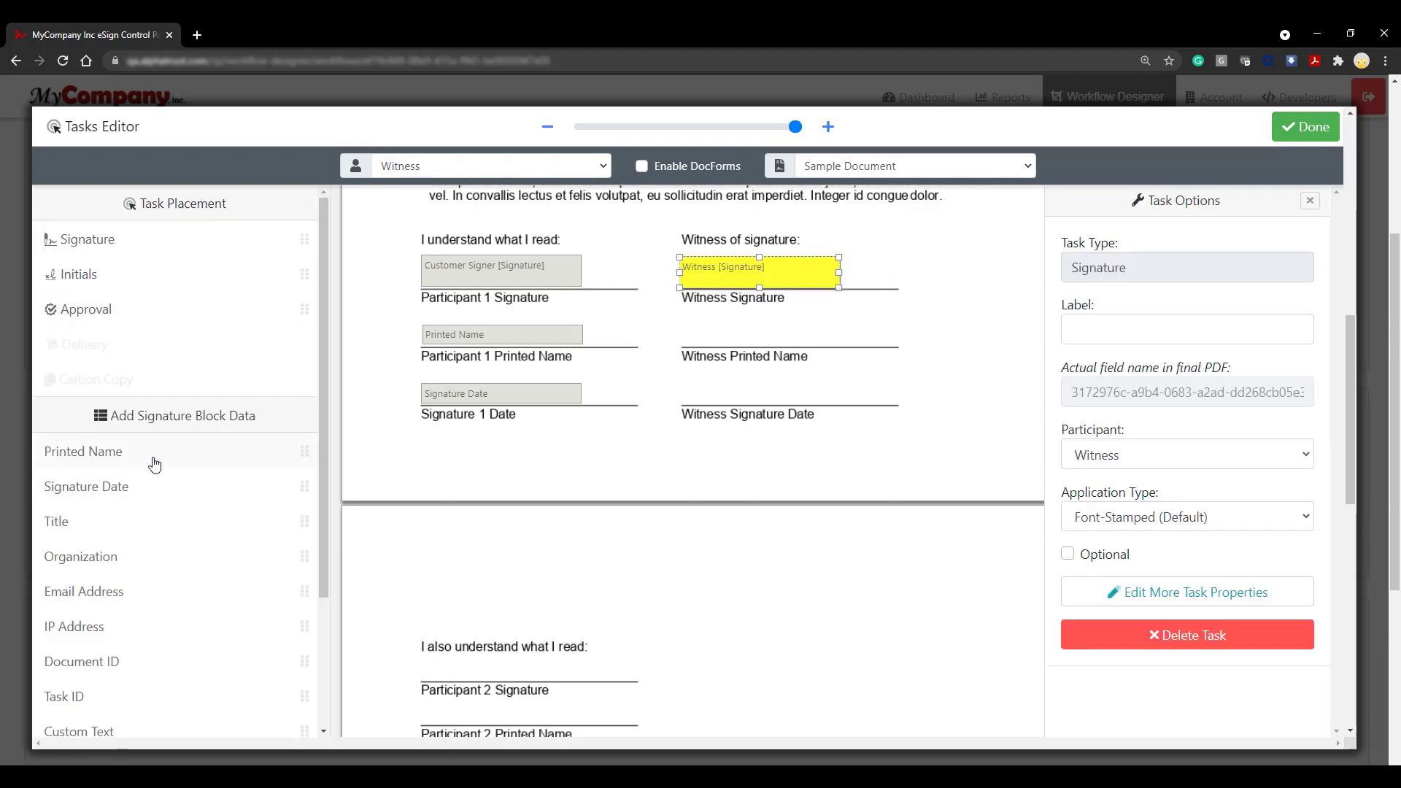
drag(150, 463, 684, 334)
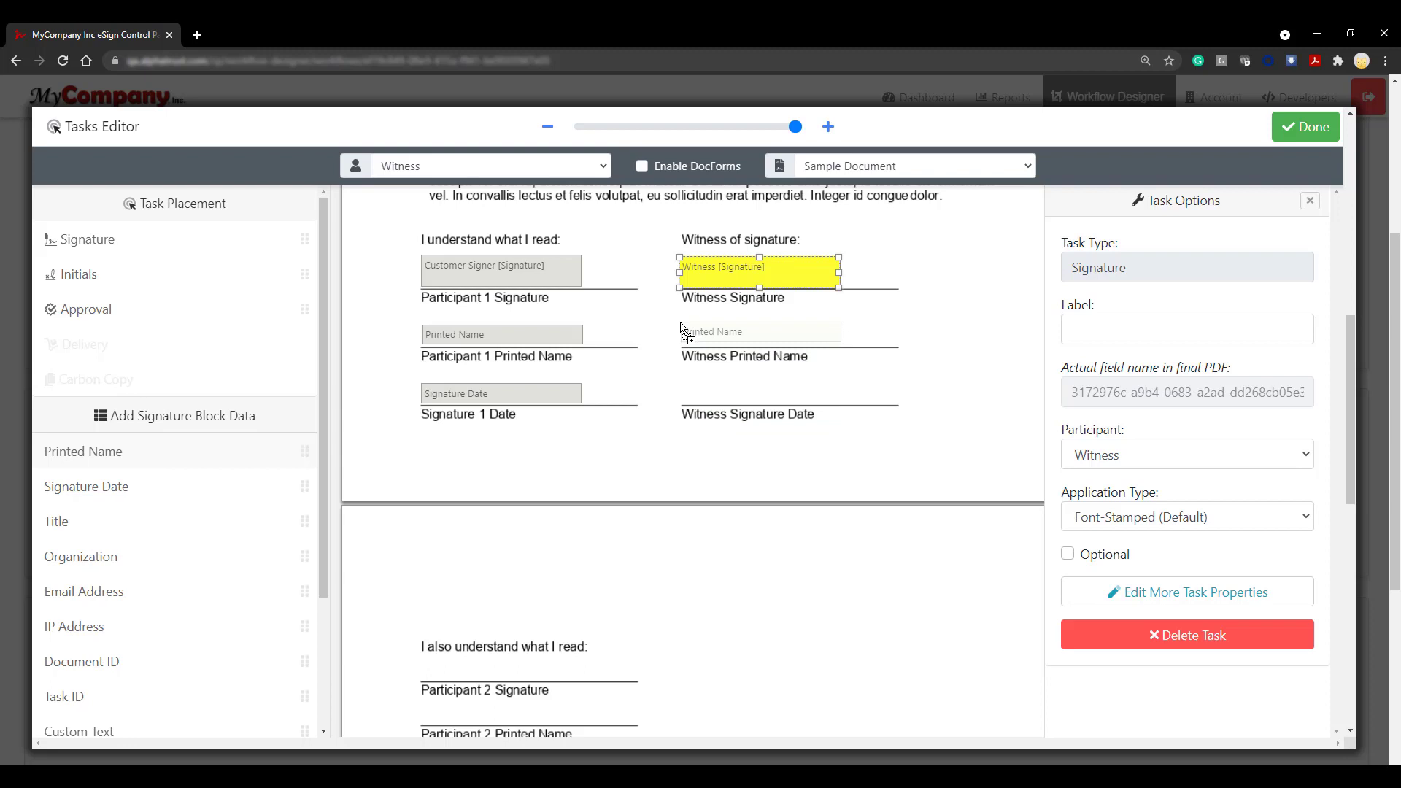
mouse_move(95, 493)
mouse_down()
mouse_move(455, 479)
mouse_move(681, 391)
mouse_up()
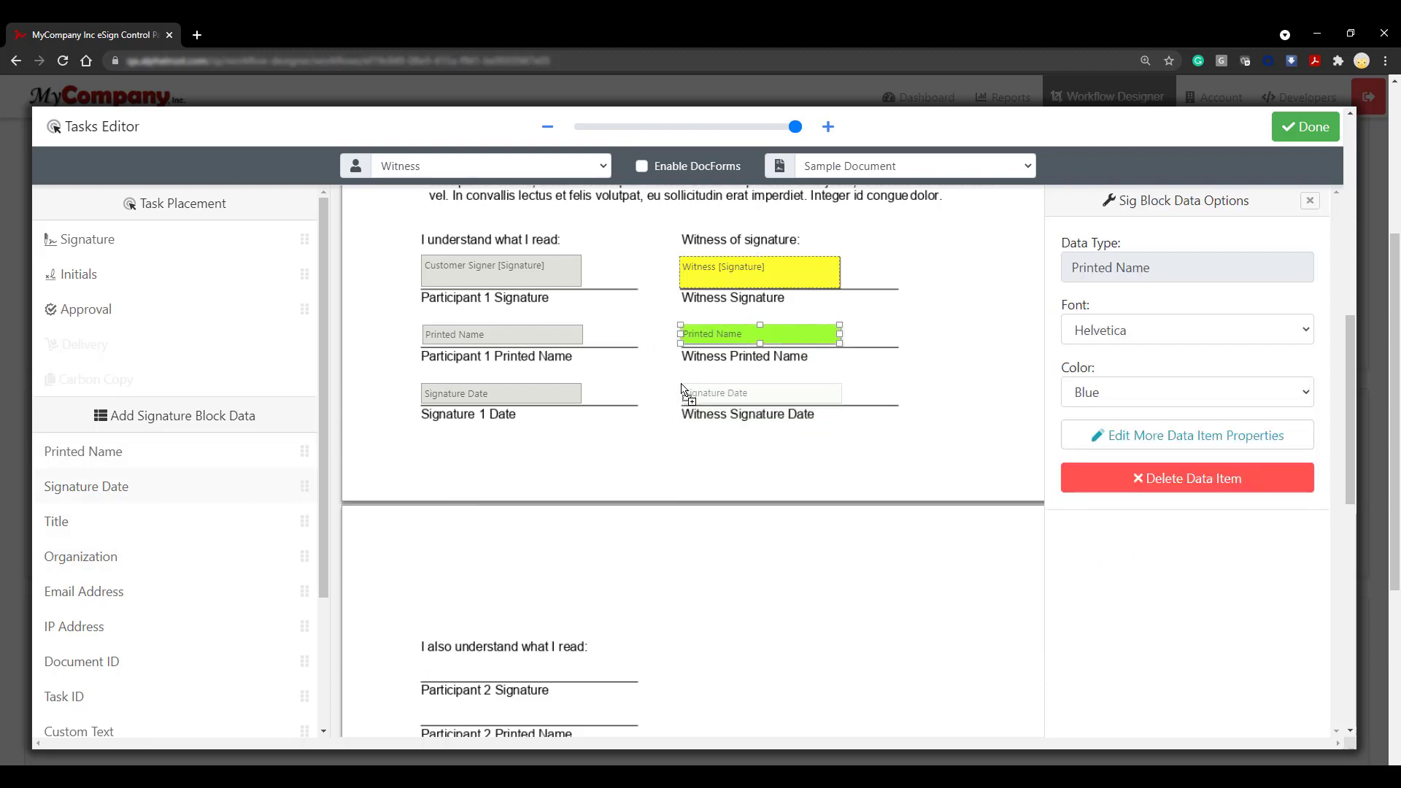
scroll(562, 534, down, 4)
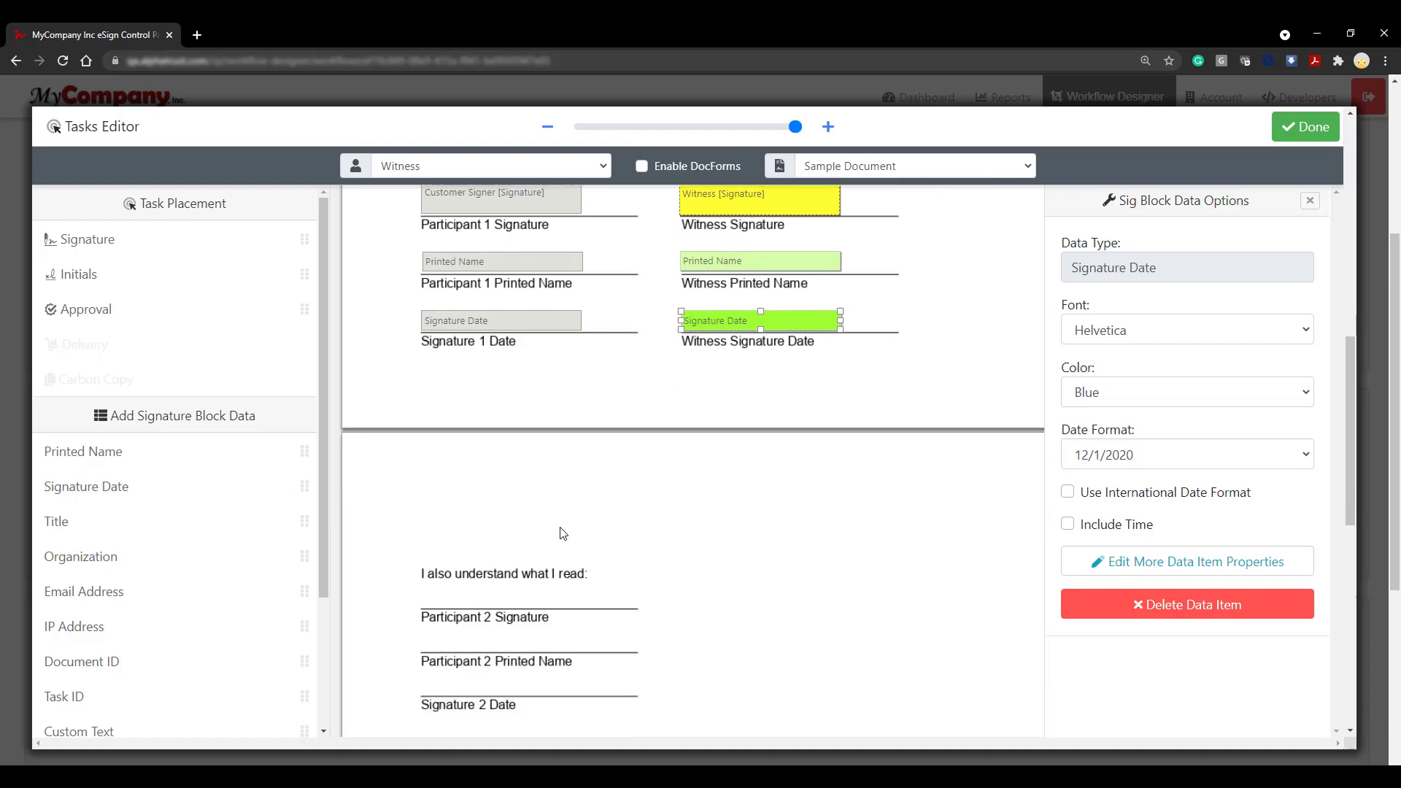
click(445, 167)
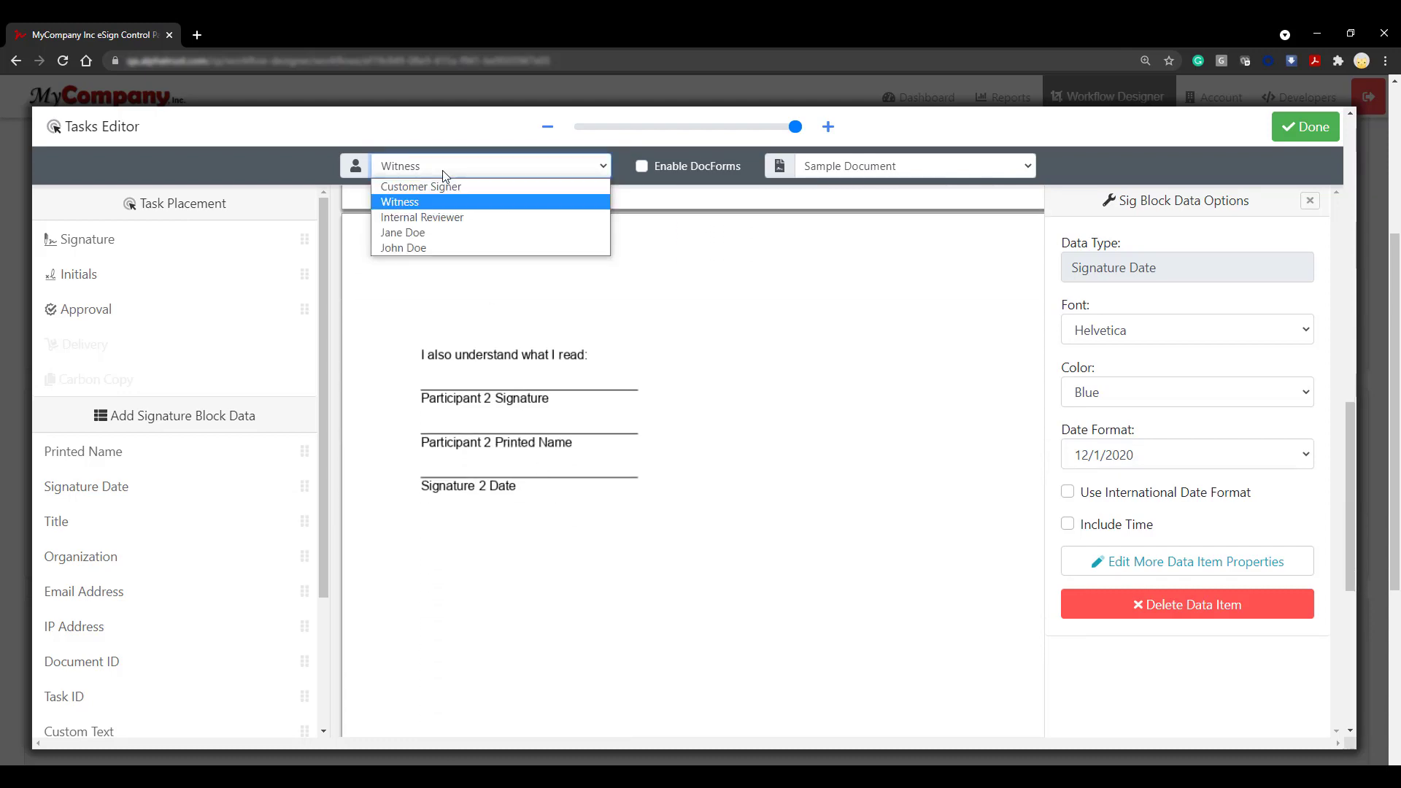
Step: Add approval tasks on page 2 for the Internal Reviewer and Secondary Review participants
click(454, 217)
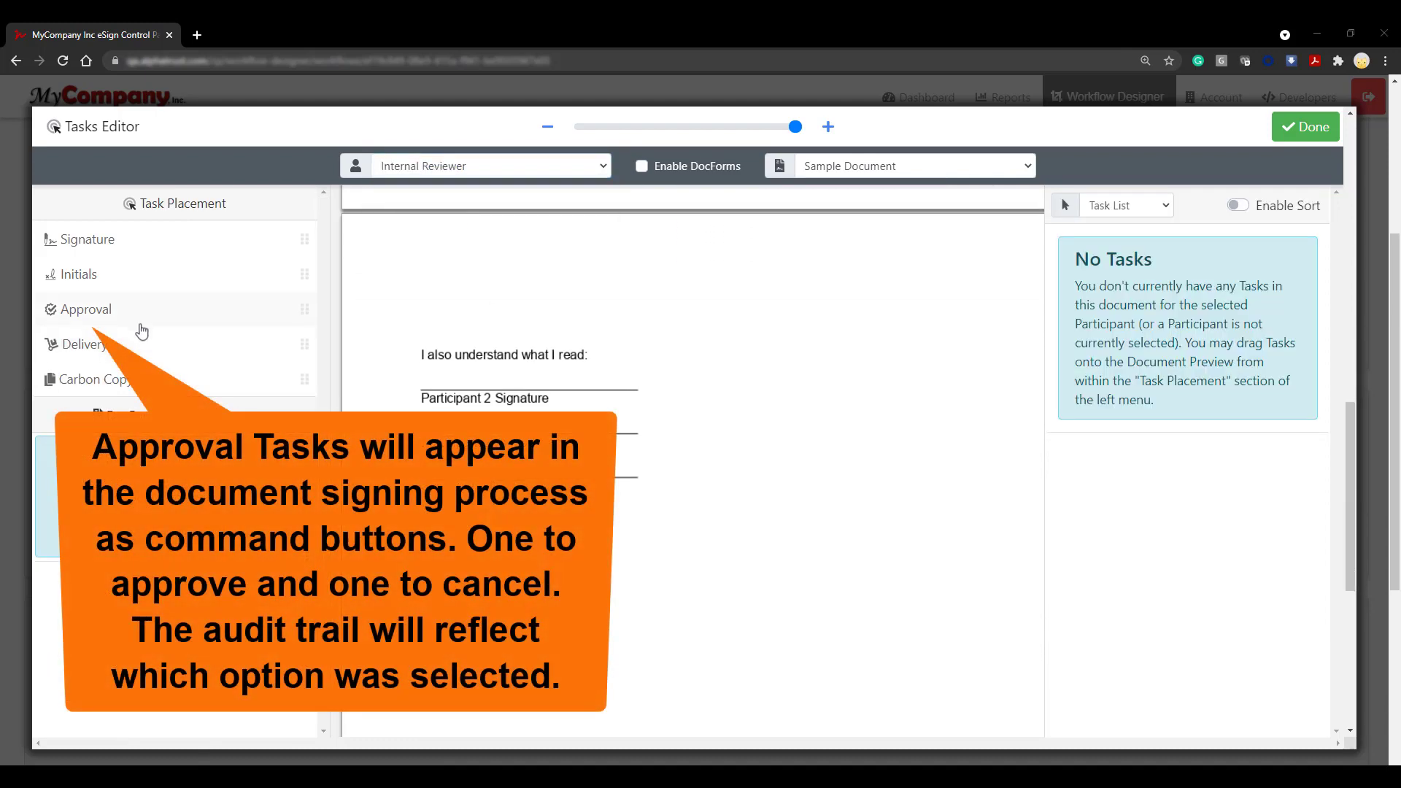
drag(122, 319, 759, 271)
click(540, 166)
click(538, 232)
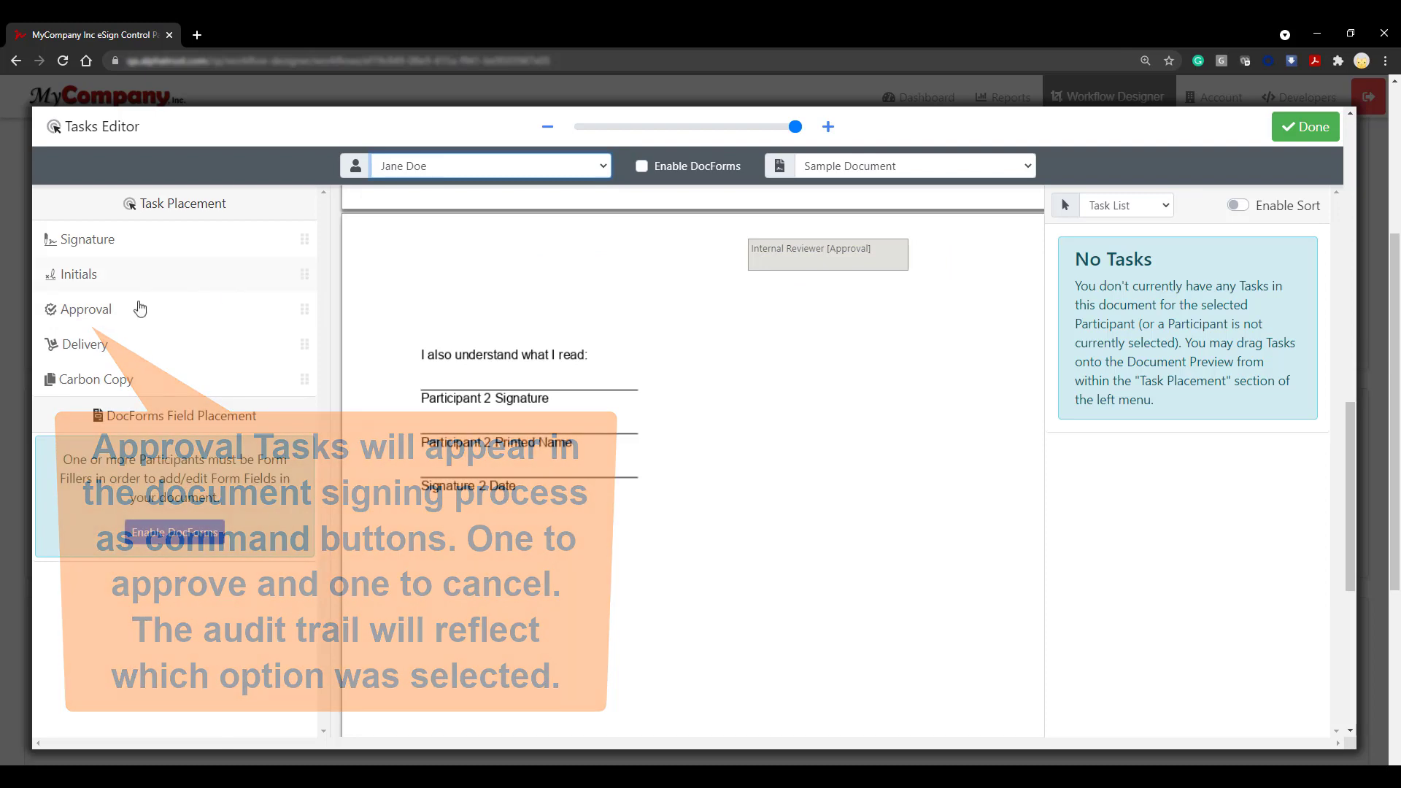
drag(139, 308, 752, 305)
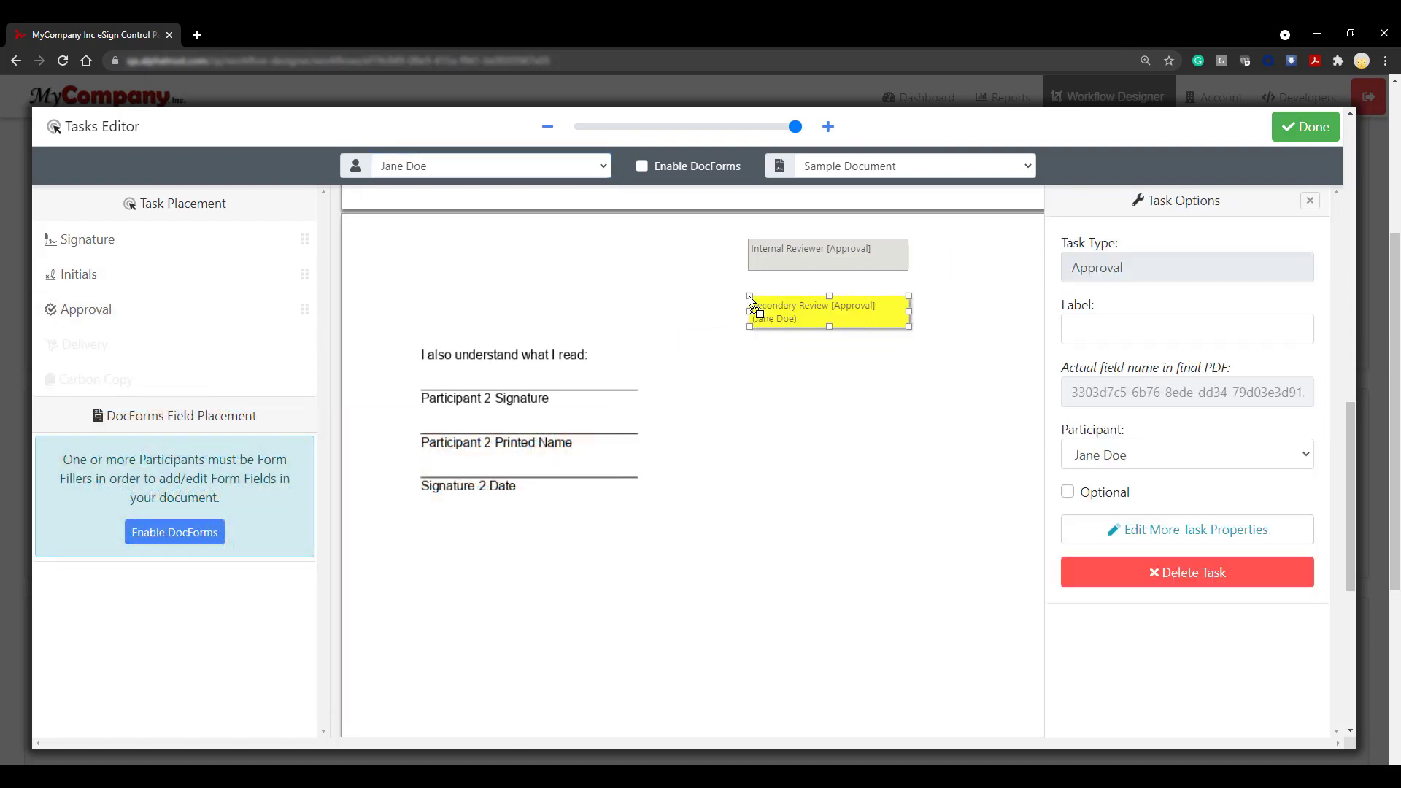
Step: Place the Approver's signature, printed name and date on the Participant 2 lines, widening the signature box
click(572, 173)
click(448, 248)
mouse_move(109, 244)
mouse_down()
mouse_move(368, 286)
mouse_move(424, 368)
mouse_up()
drag(131, 454, 422, 417)
drag(192, 480, 420, 467)
click(496, 374)
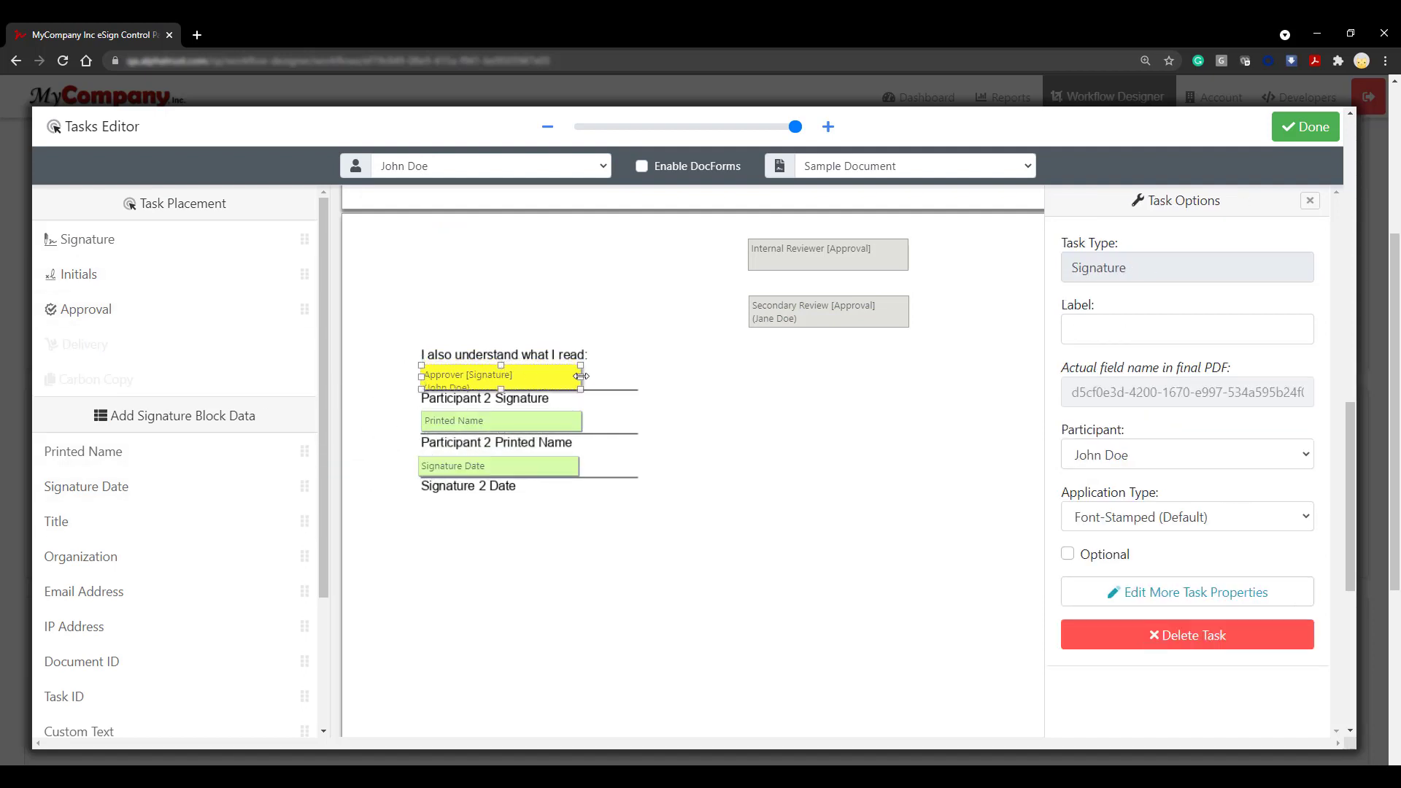
drag(582, 376, 625, 376)
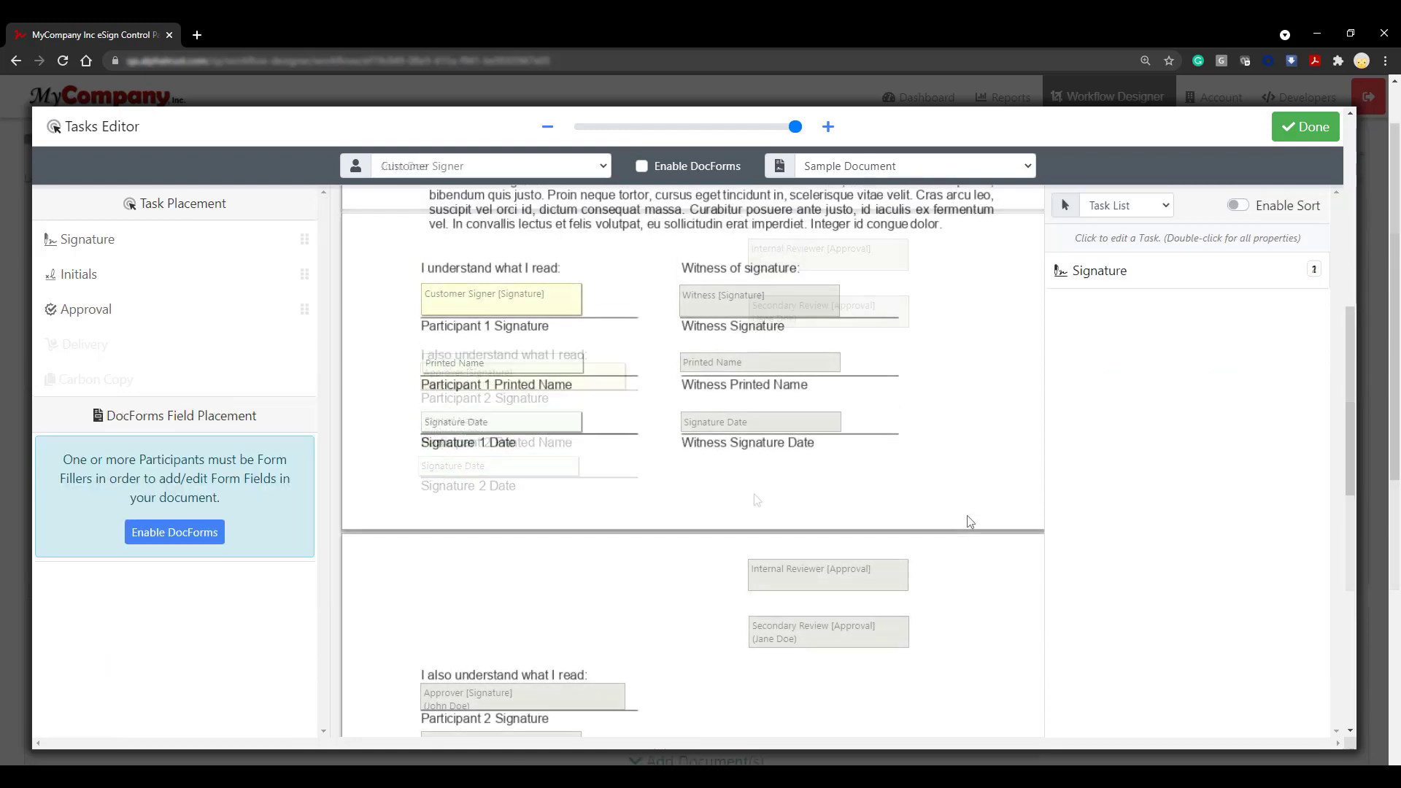
scroll(967, 521, up, 5)
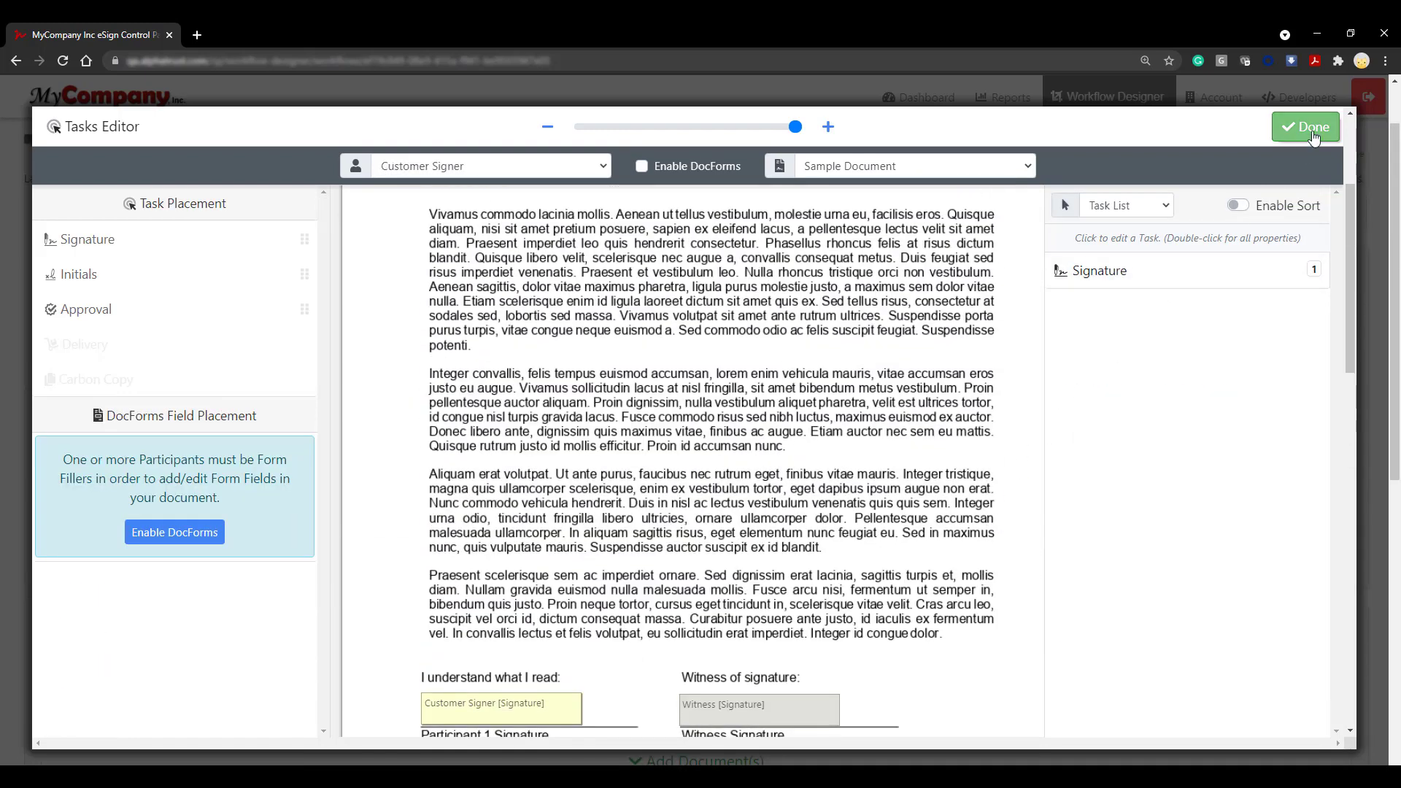
Step: Close the Tasks Editor and save the Test Workflow template from Workflow Setup
click(1307, 127)
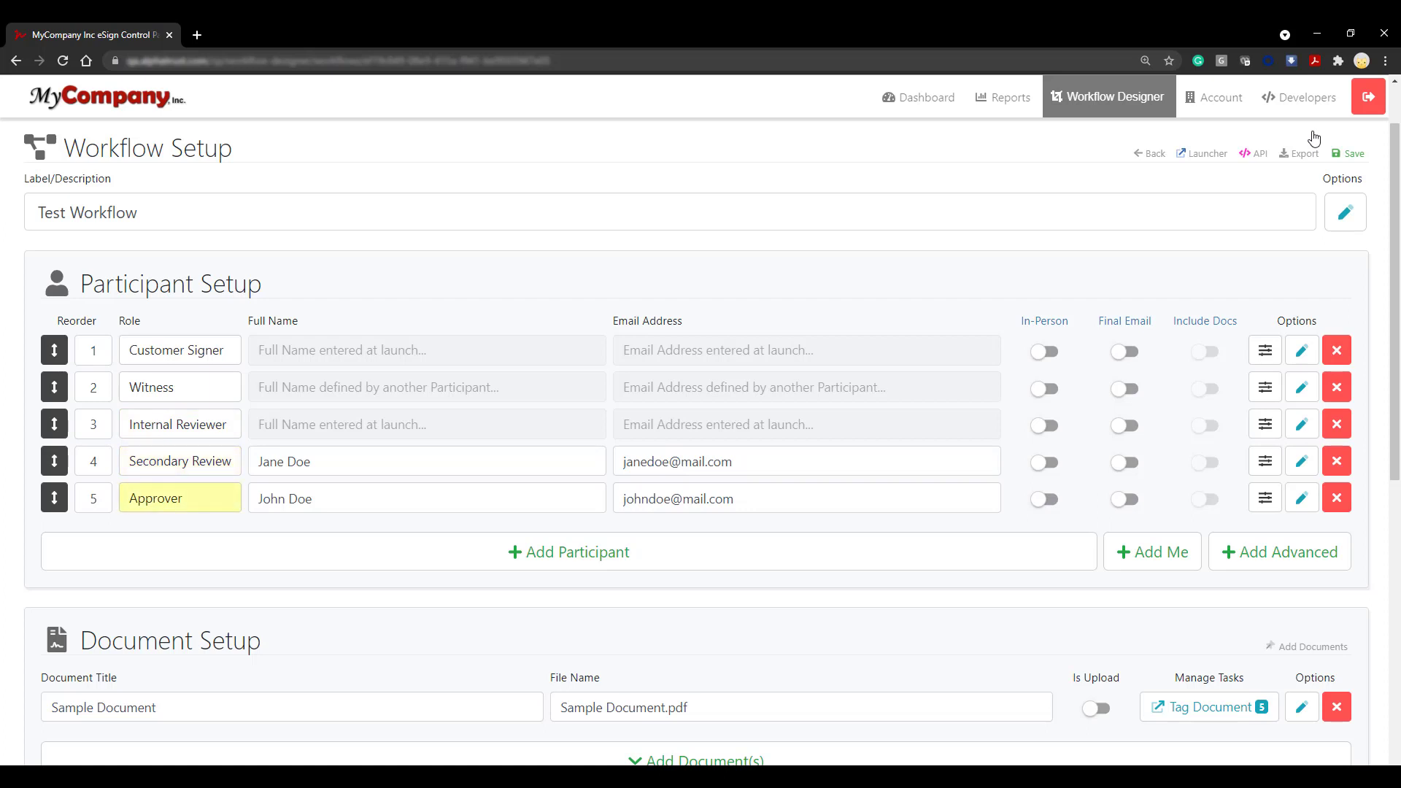
scroll(1375, 615, down, 6)
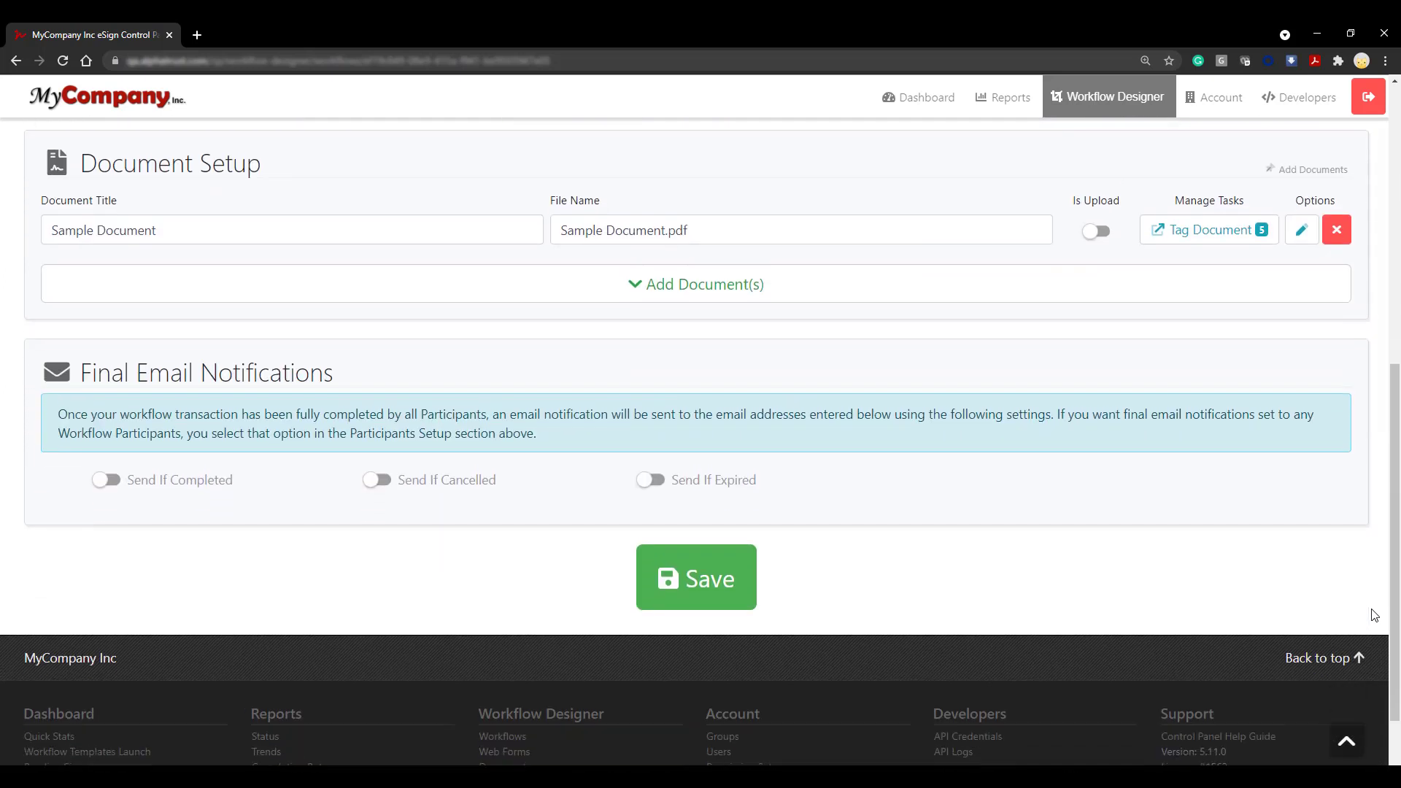
scroll(1375, 615, down, 1)
click(746, 509)
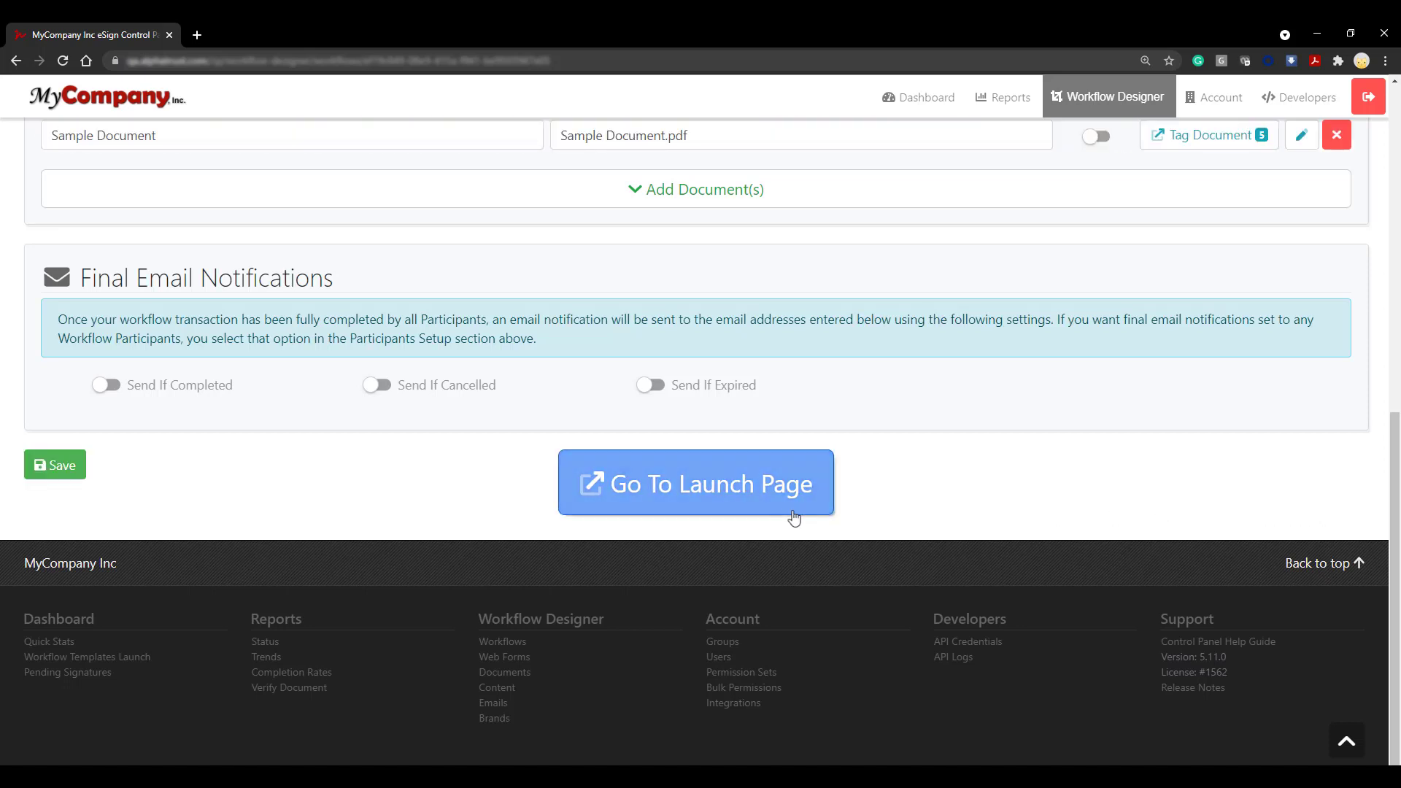
Step: On the launch page, enter the customer signer's full name and e-mail and pick Person 1 as Internal Reviewer
click(794, 517)
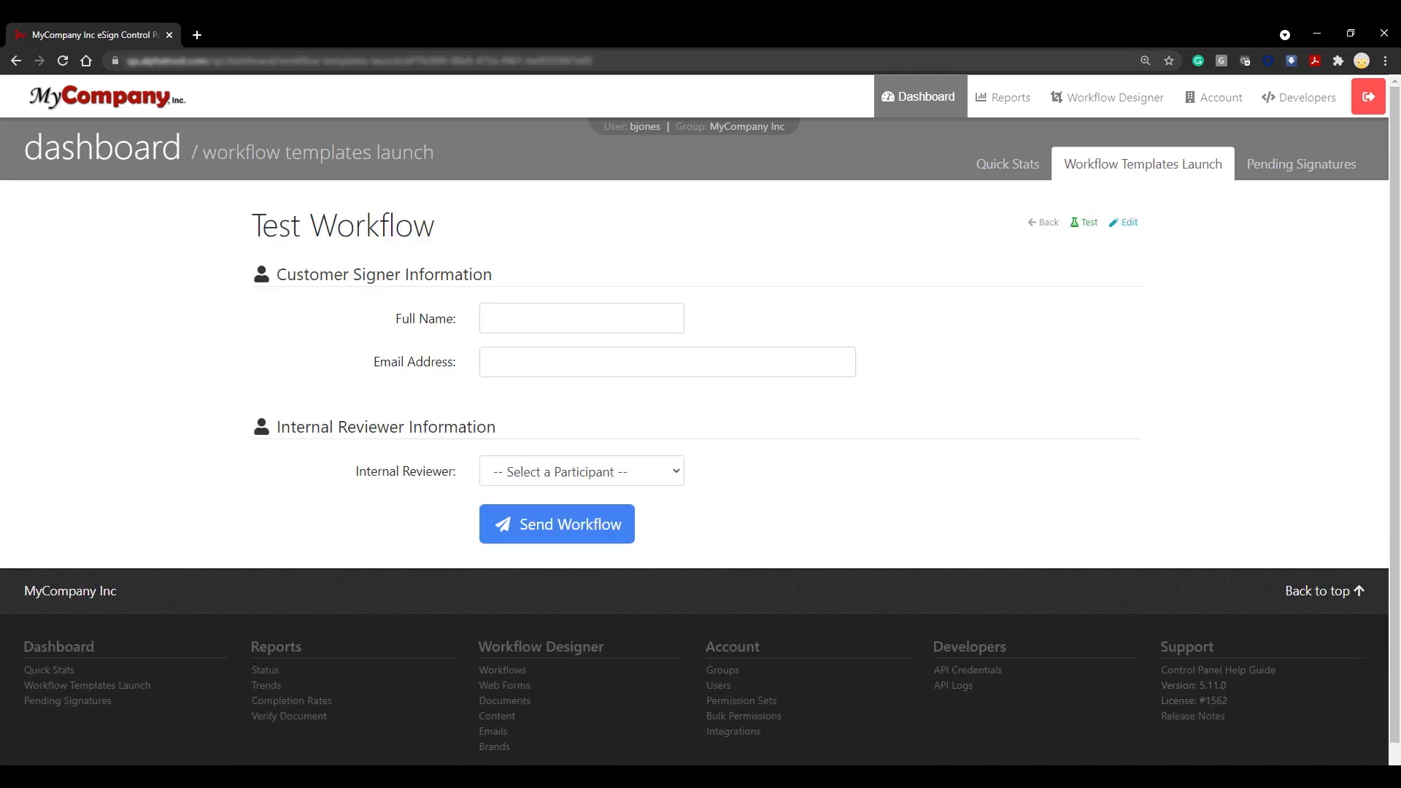
click(644, 330)
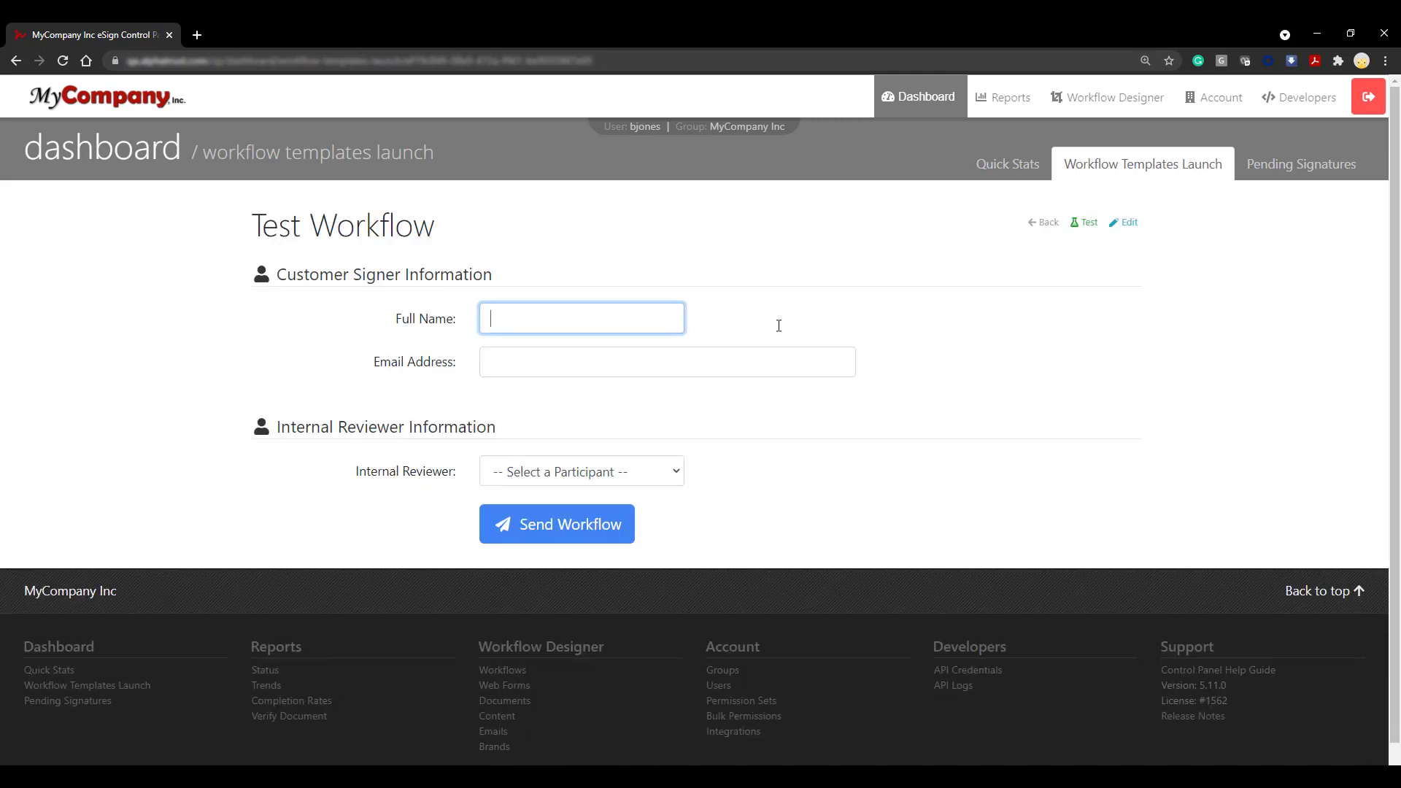
text(Sample Customer)
click(786, 358)
text(cust)
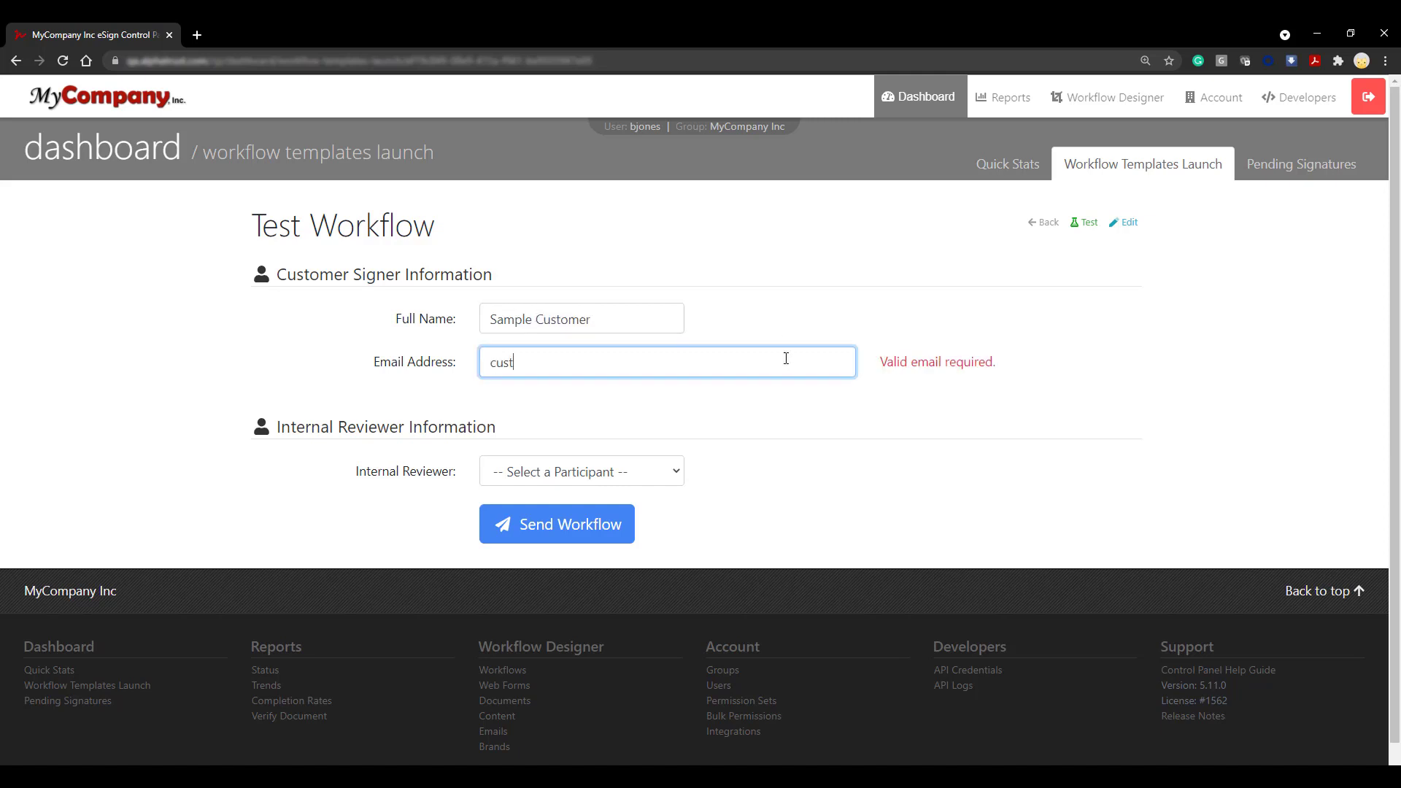
text(omer@customer.com)
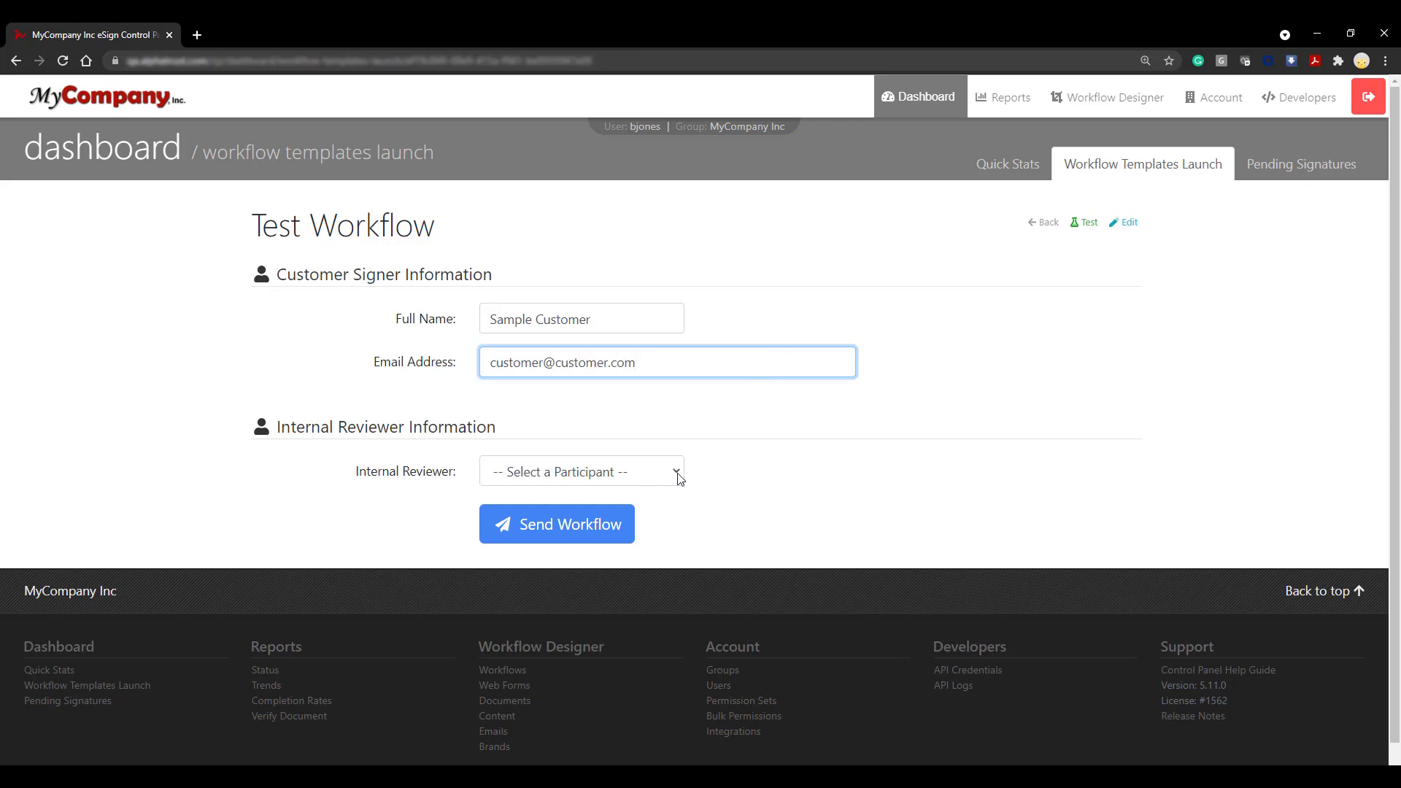
click(677, 473)
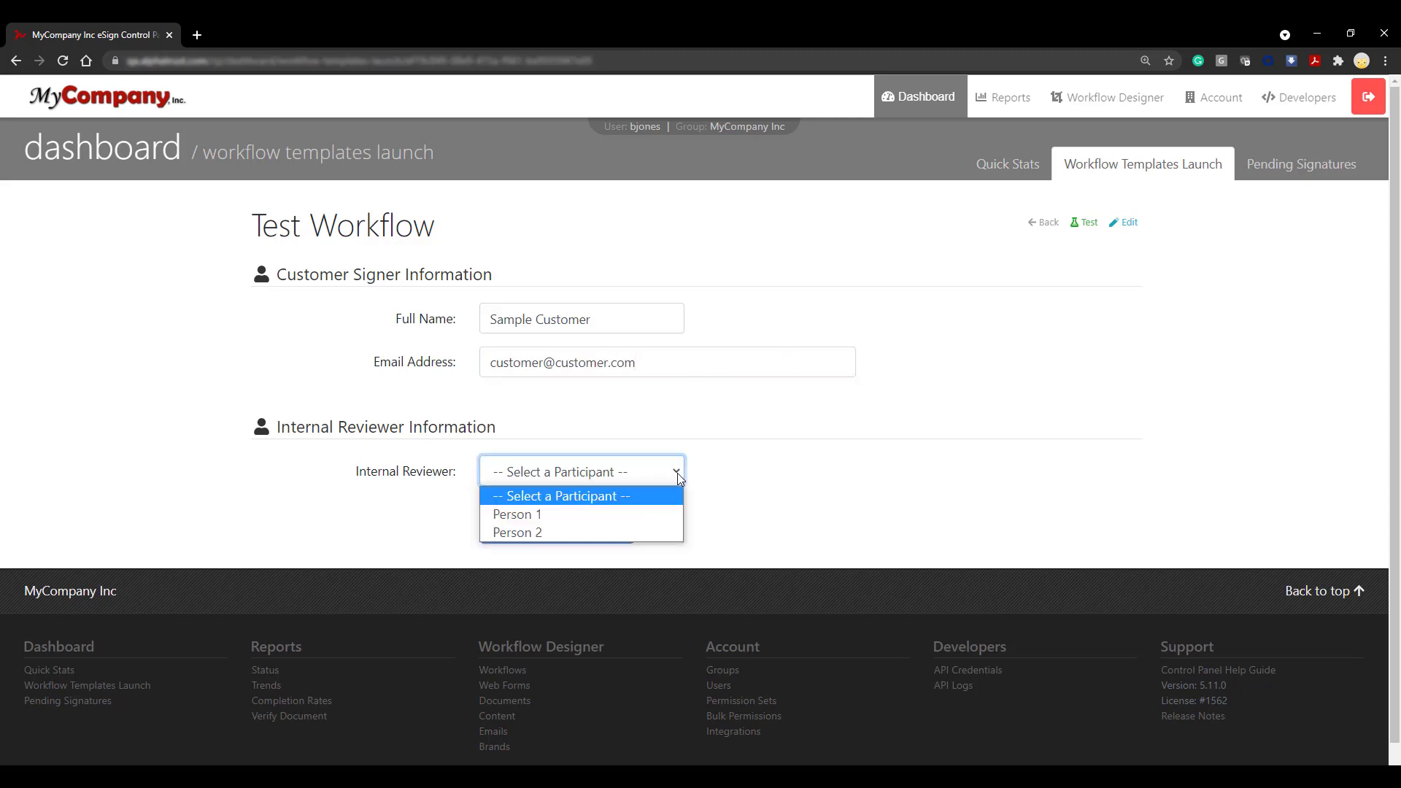
click(669, 514)
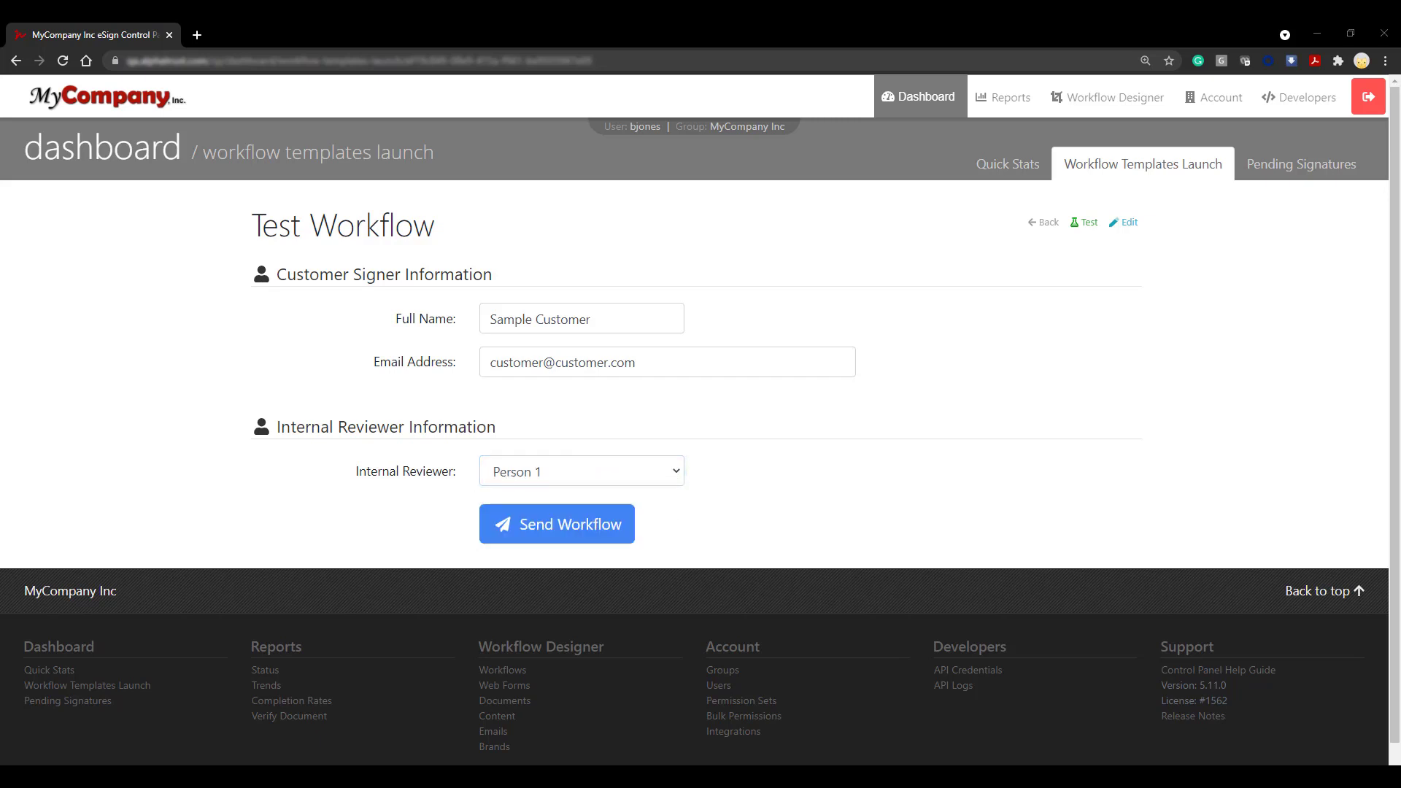